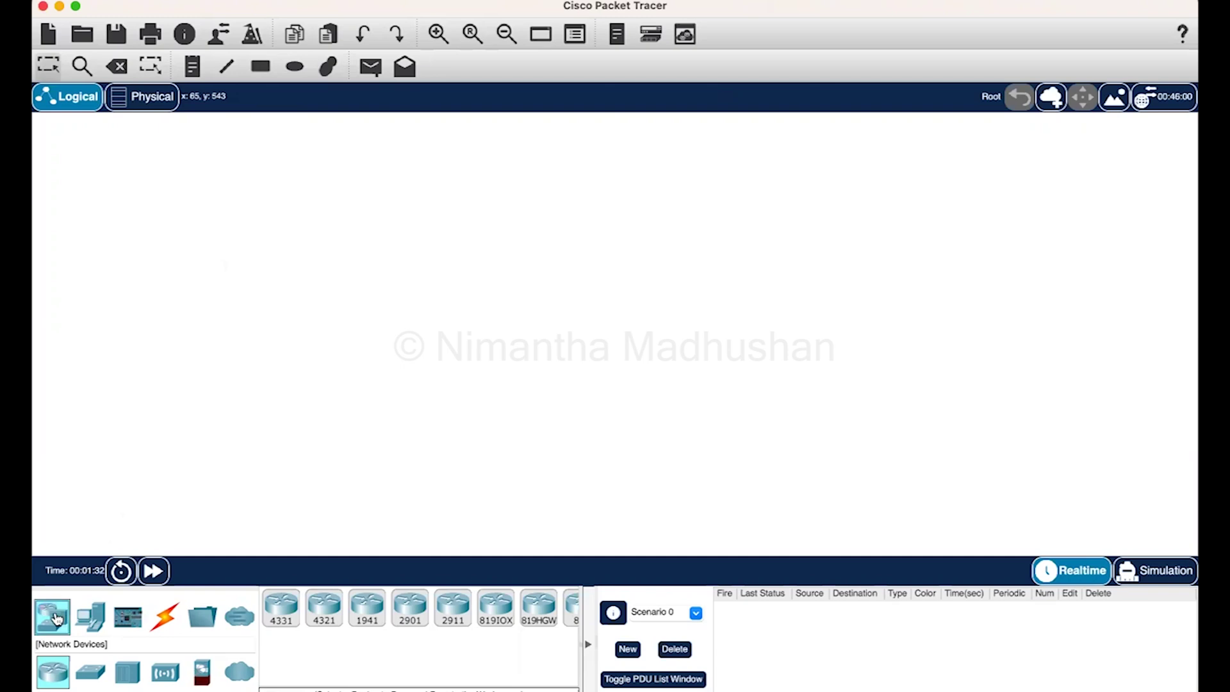
Show the switch models under Network Devices in the device palette.
left_click(91, 675)
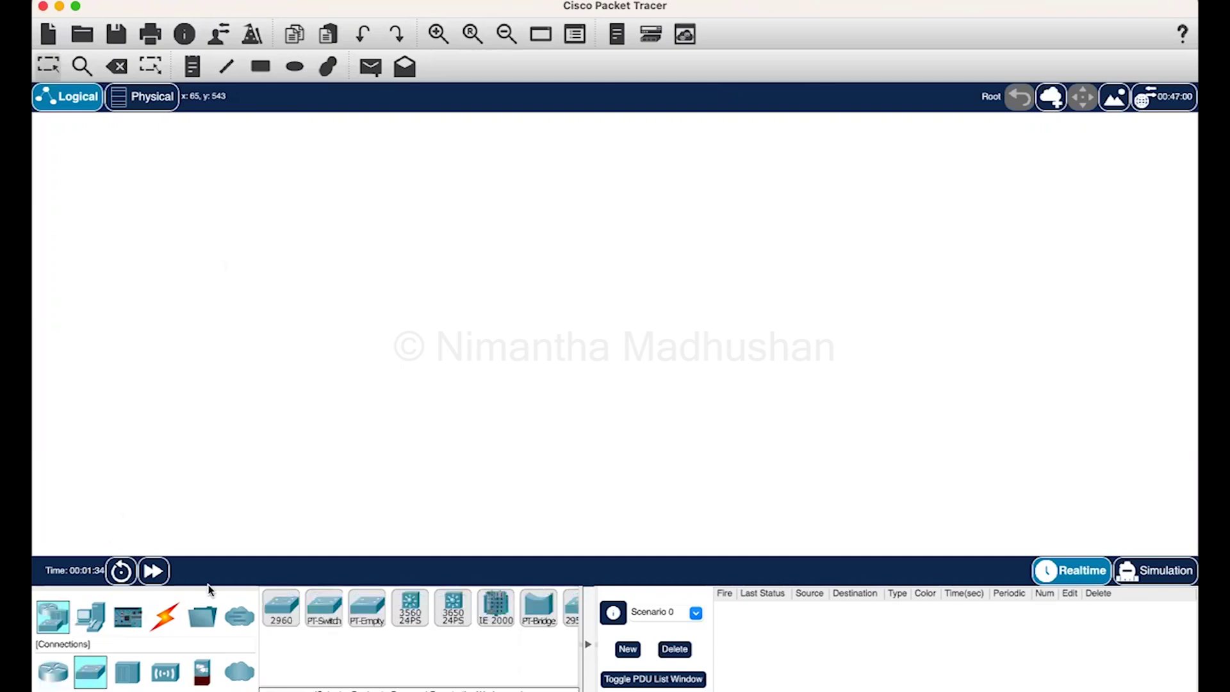
Place a 2960 switch as Switch0 on the workspace and zoom in.
left_click(281, 608)
left_click(205, 203)
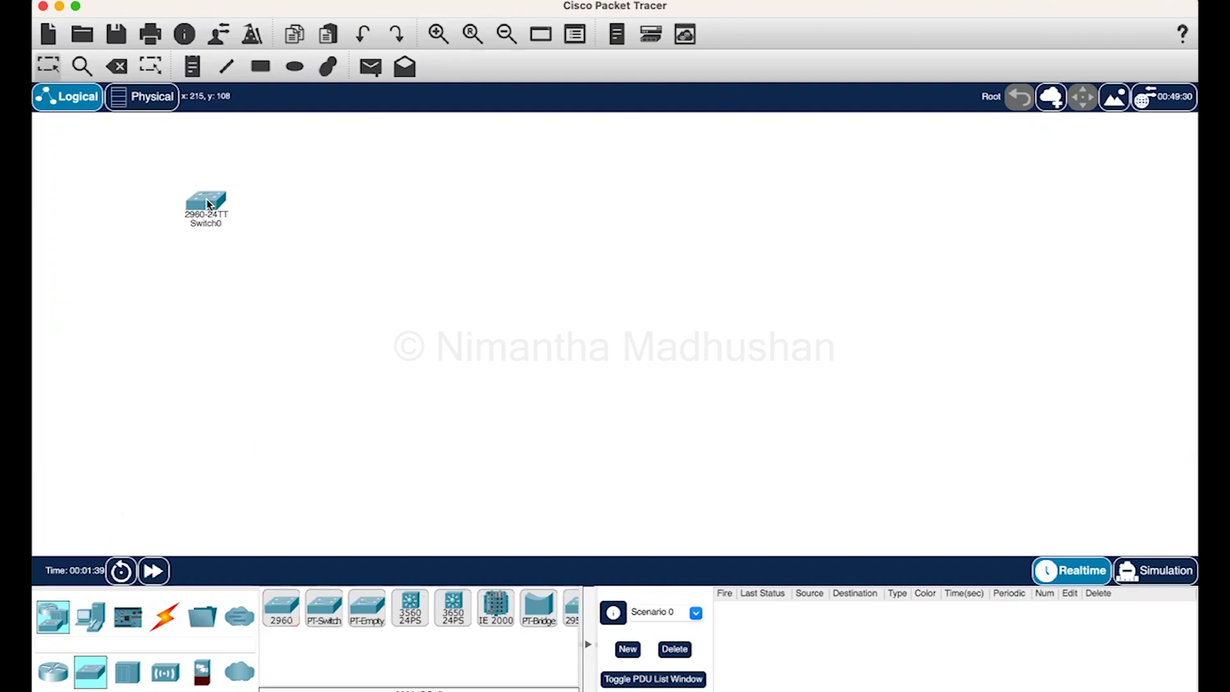
key("ctrl+i")
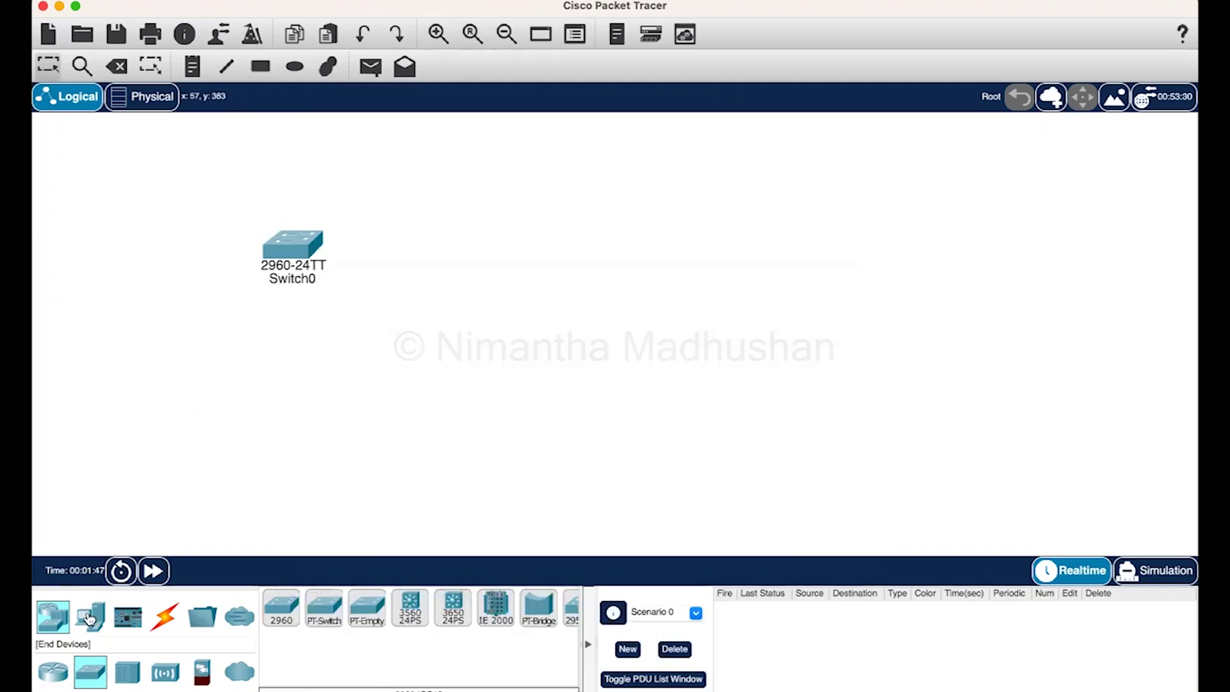
Place three generic PCs, PC0, PC1 and PC2, side by side beneath Switch0.
left_click(89, 619)
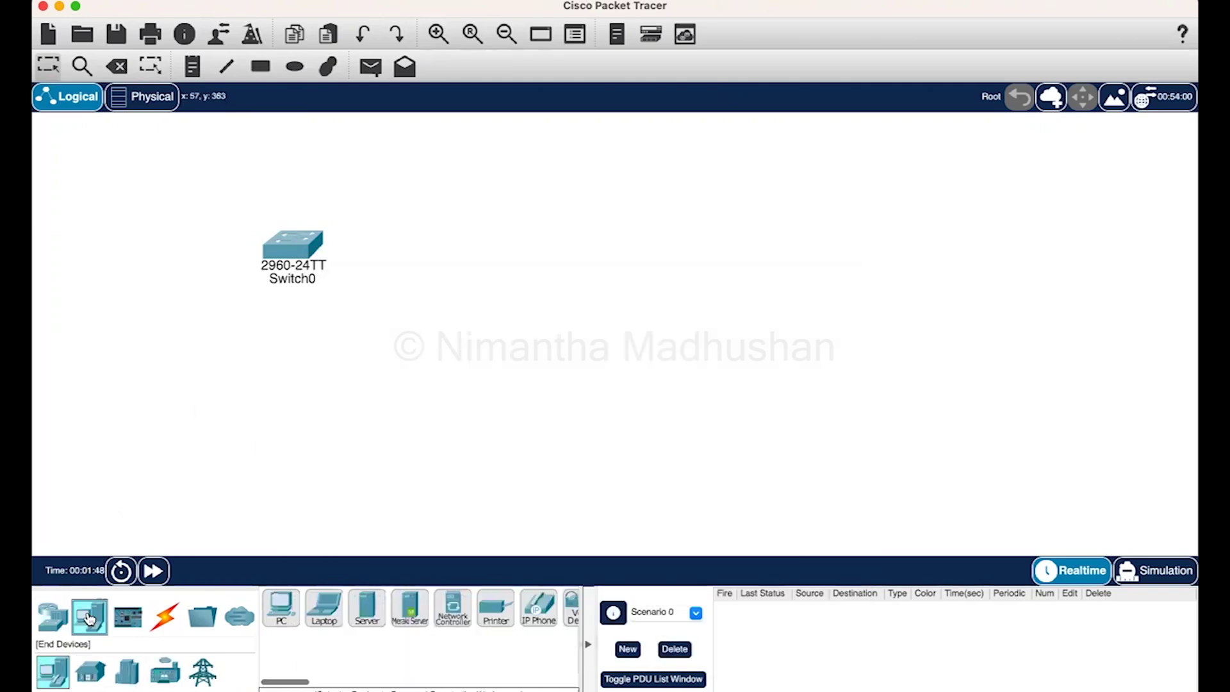
left_click(282, 608)
left_click(135, 399)
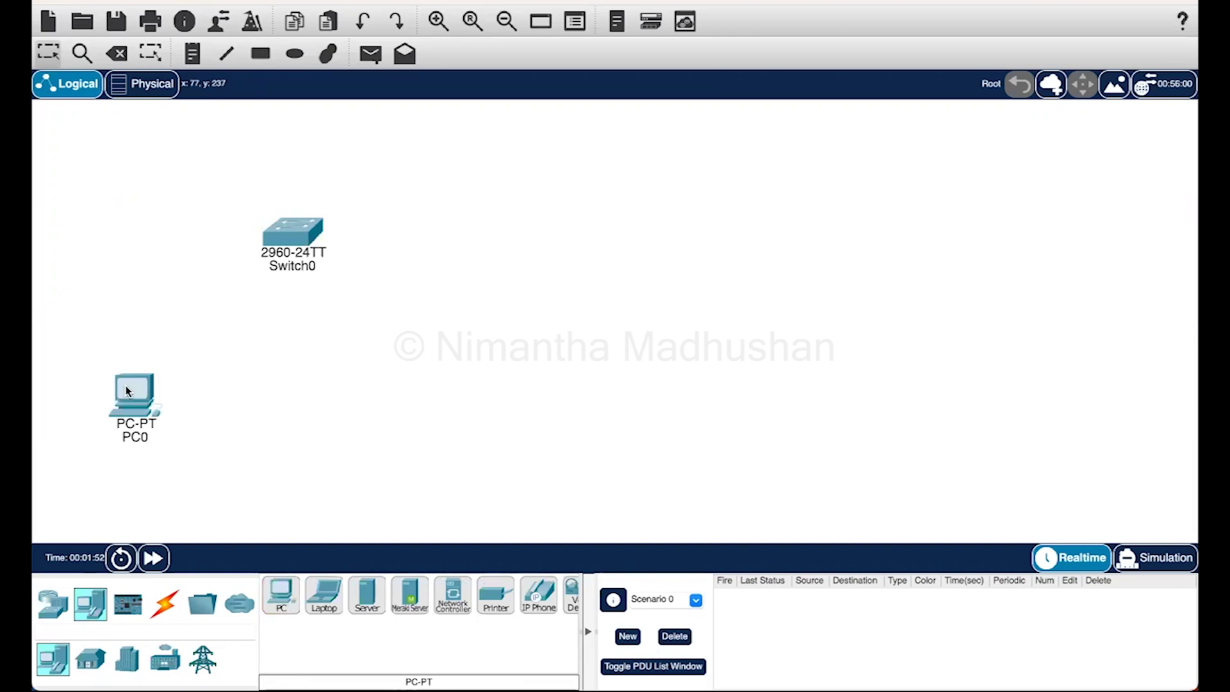
left_click(283, 601)
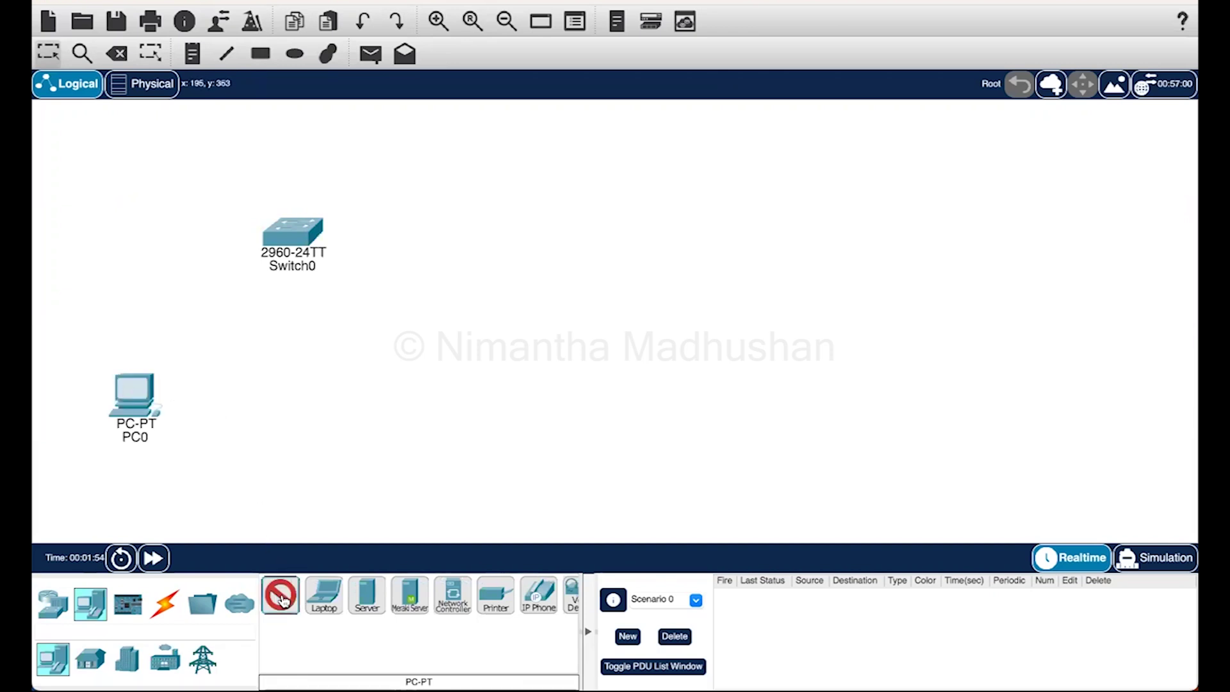
left_click(295, 402)
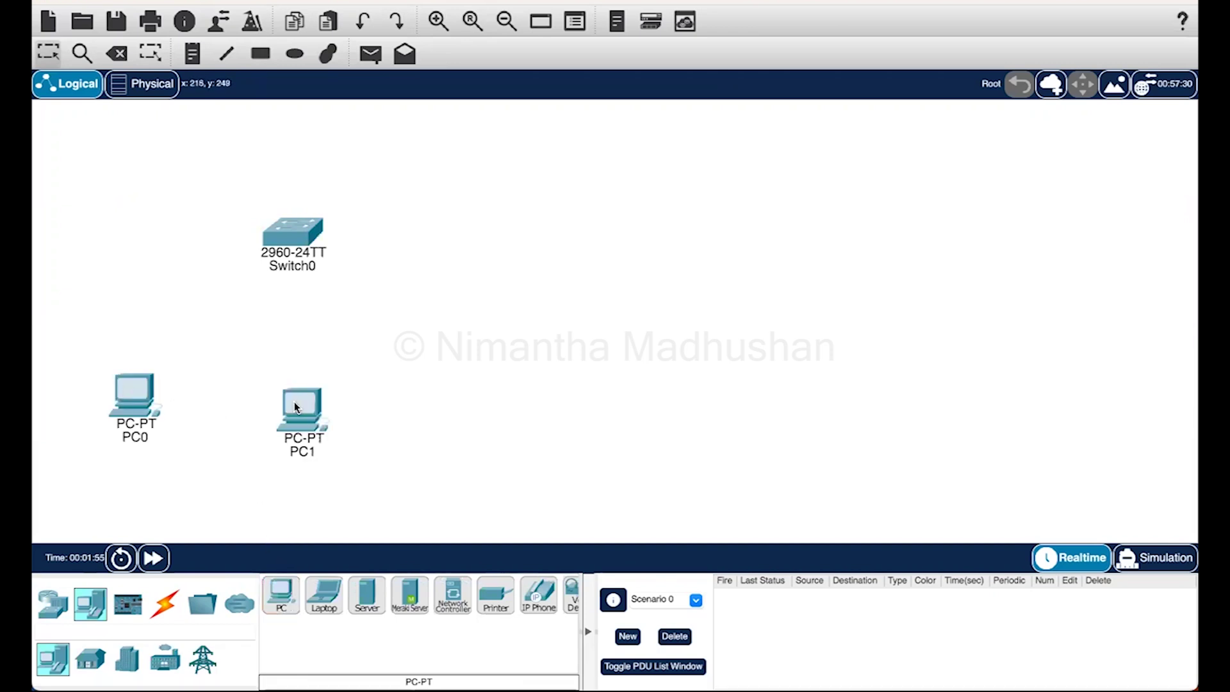
left_click(283, 600)
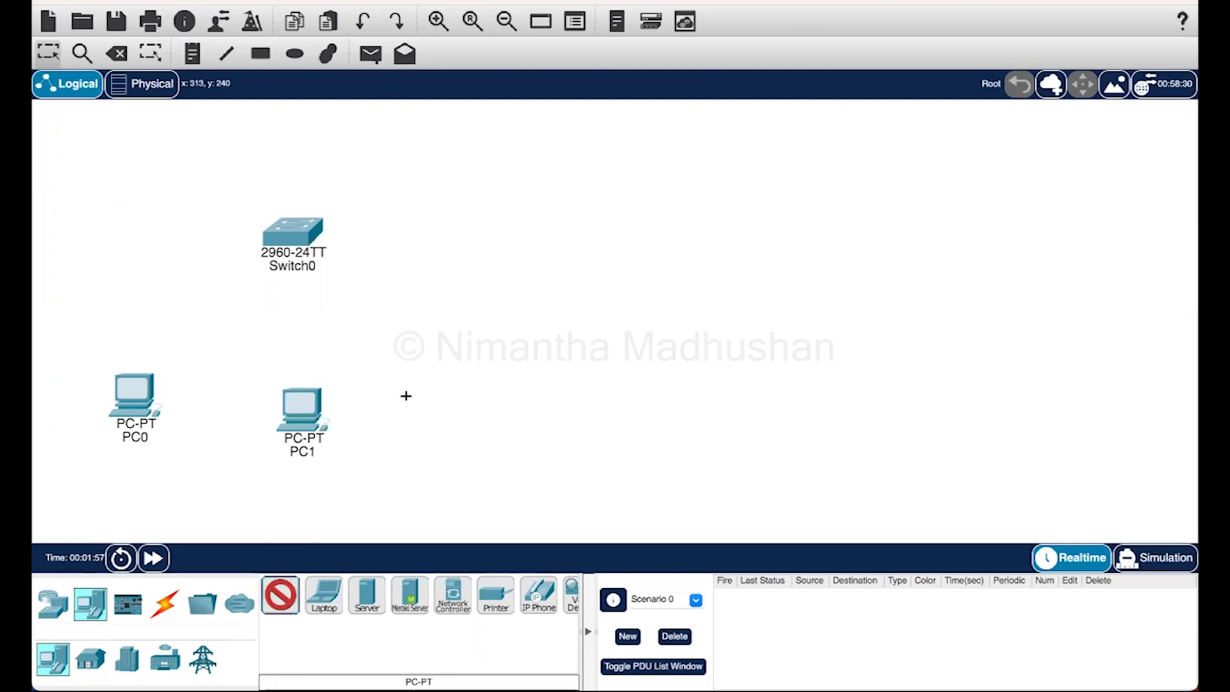
left_click(462, 402)
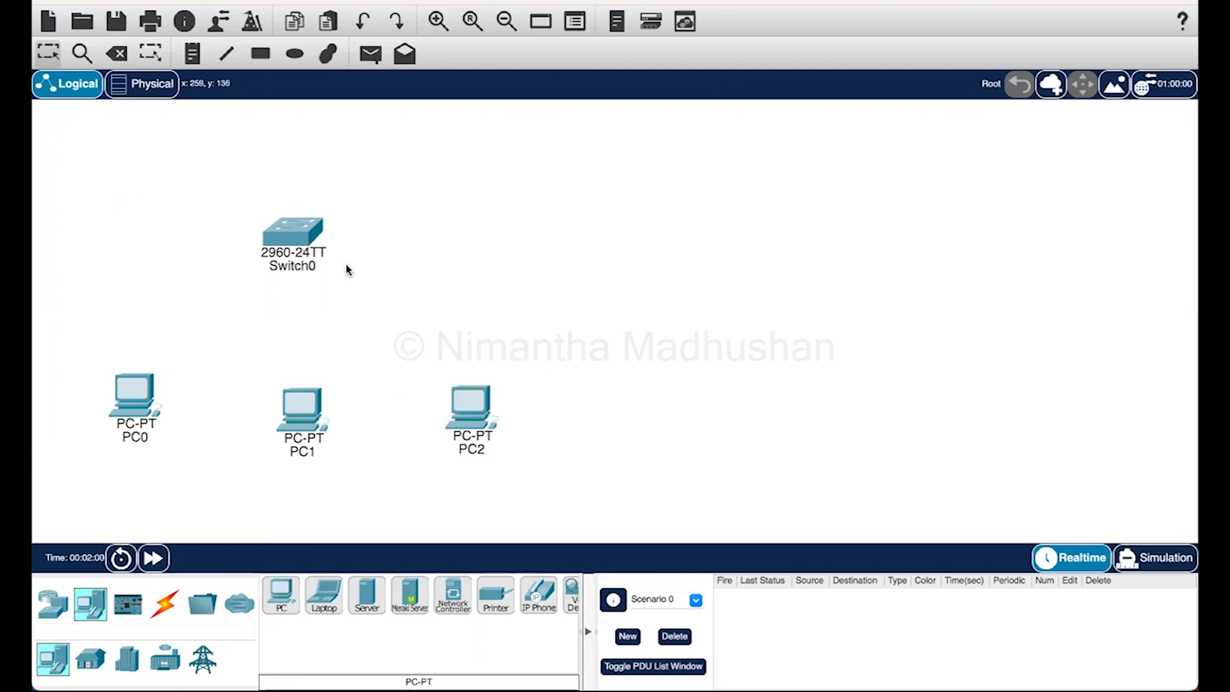
Connect PC0 FastEthernet0 to Switch0 FastEthernet0/1 using a copper straight-through cable.
left_click(165, 604)
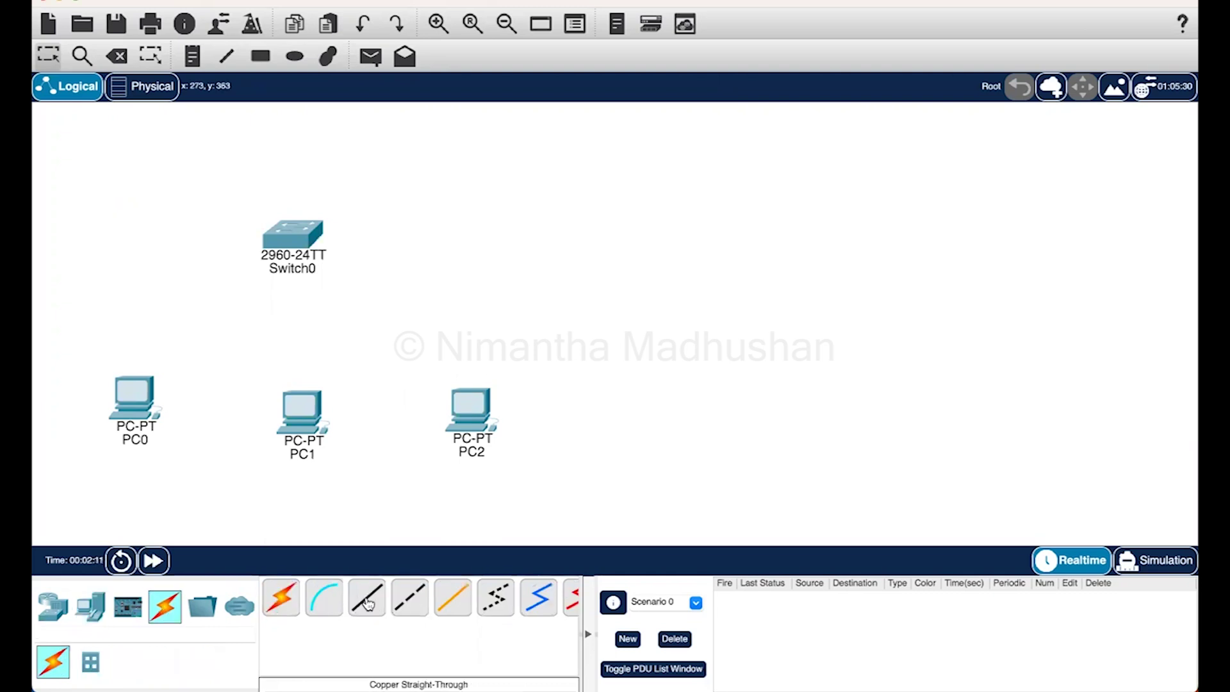
left_click(374, 600)
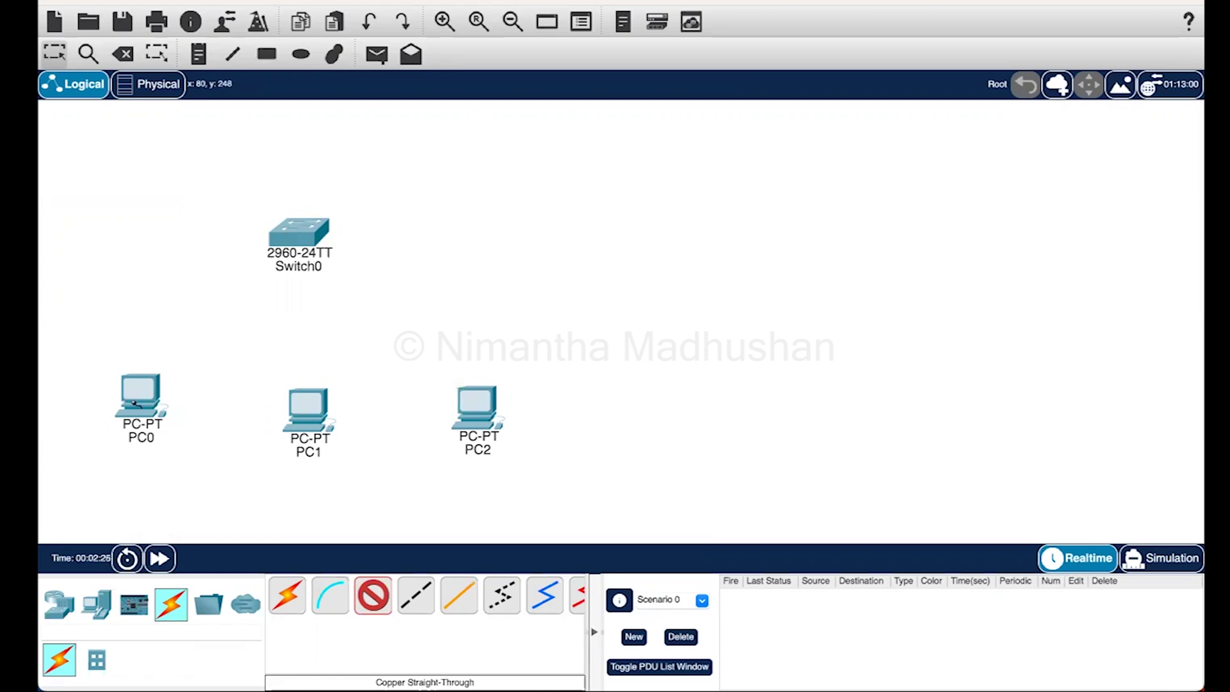
left_click(133, 403)
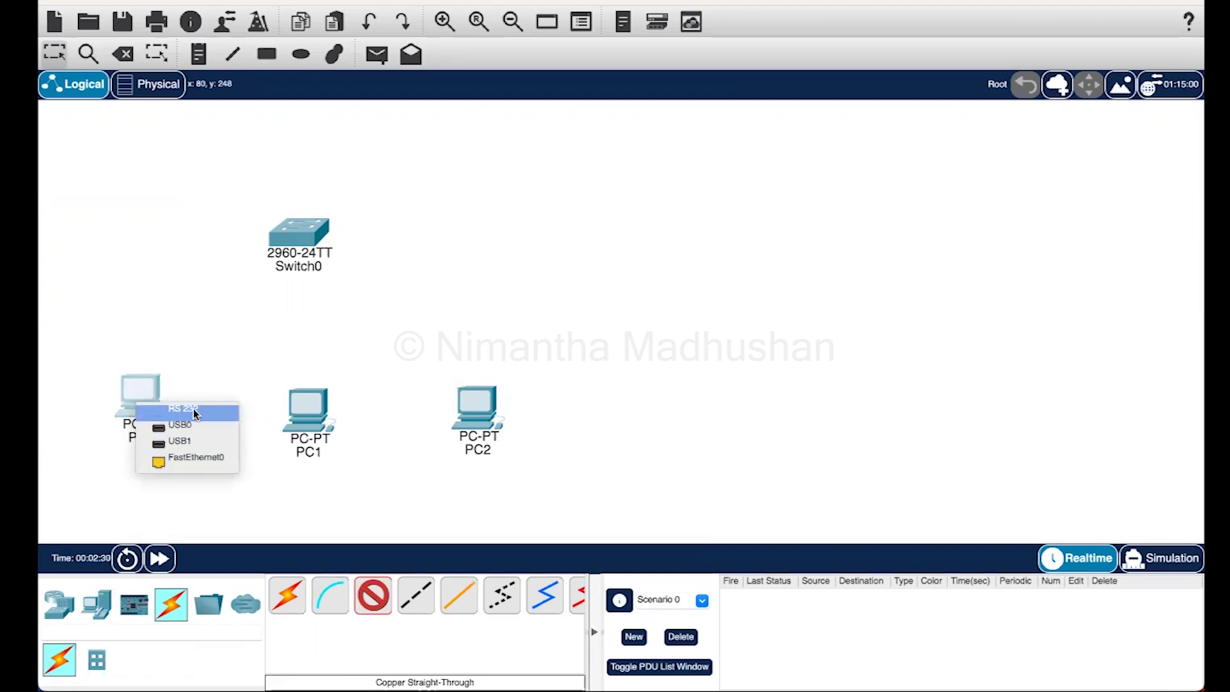
left_click(183, 456)
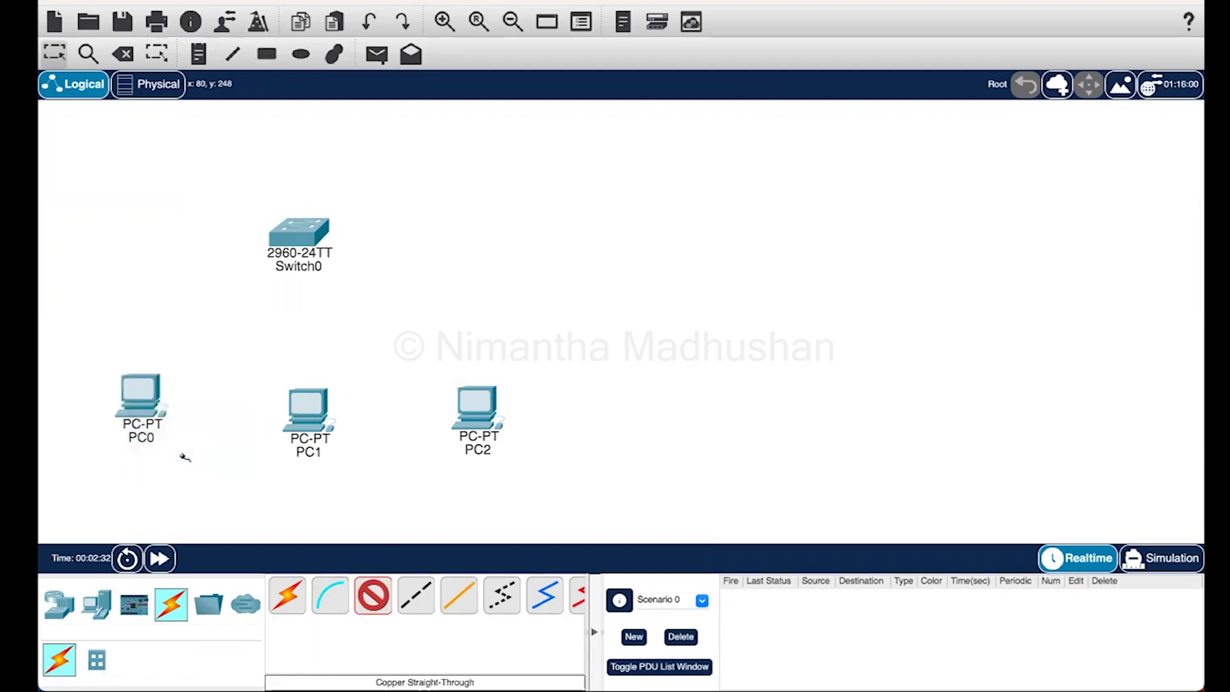
left_click(307, 232)
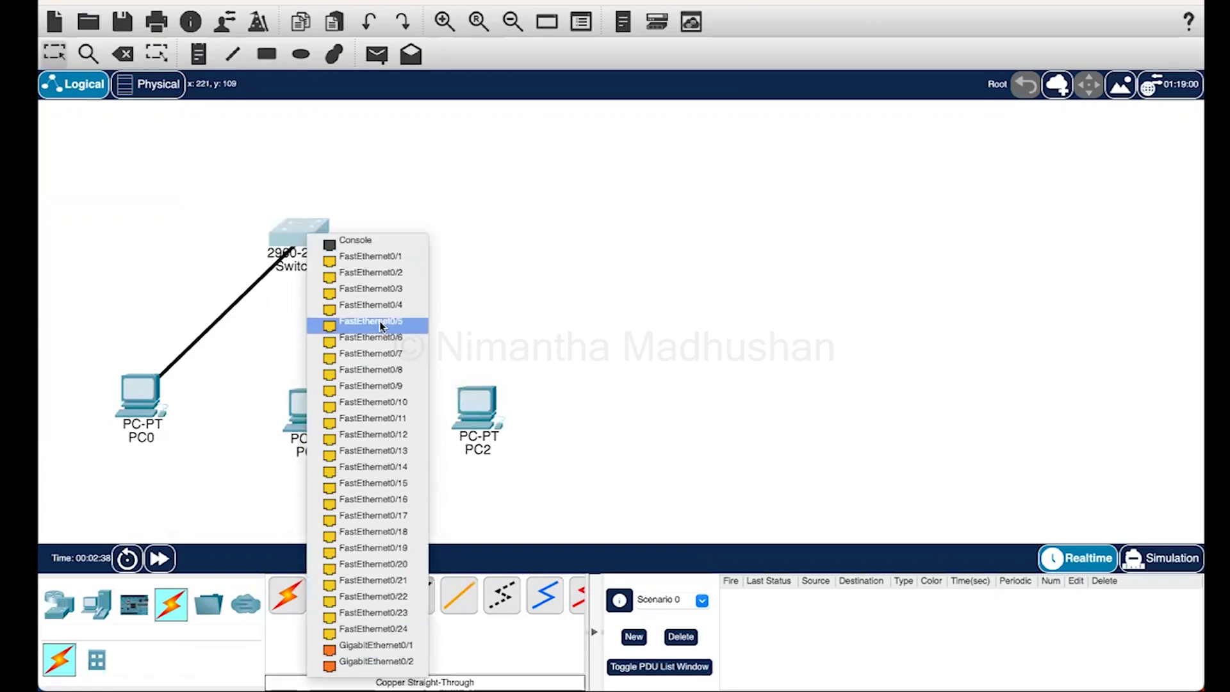
left_click(380, 256)
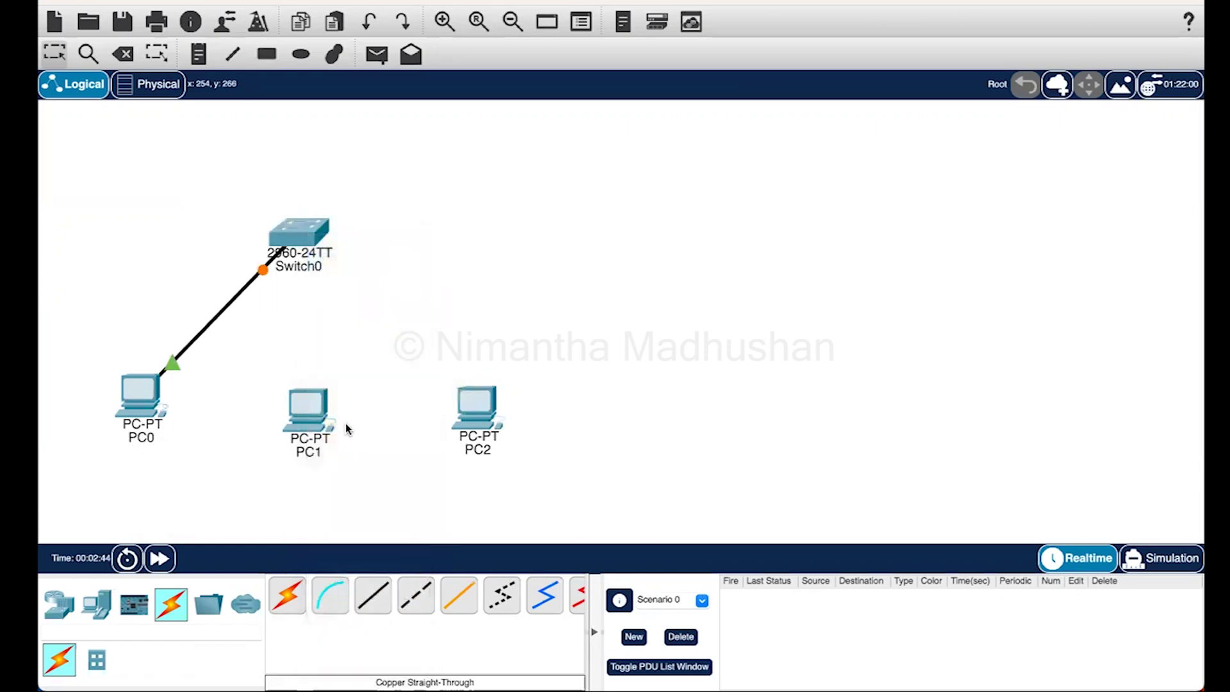
Connect PC1 FastEthernet0 to Switch0 FastEthernet0/2 using a copper straight-through cable.
left_click(380, 597)
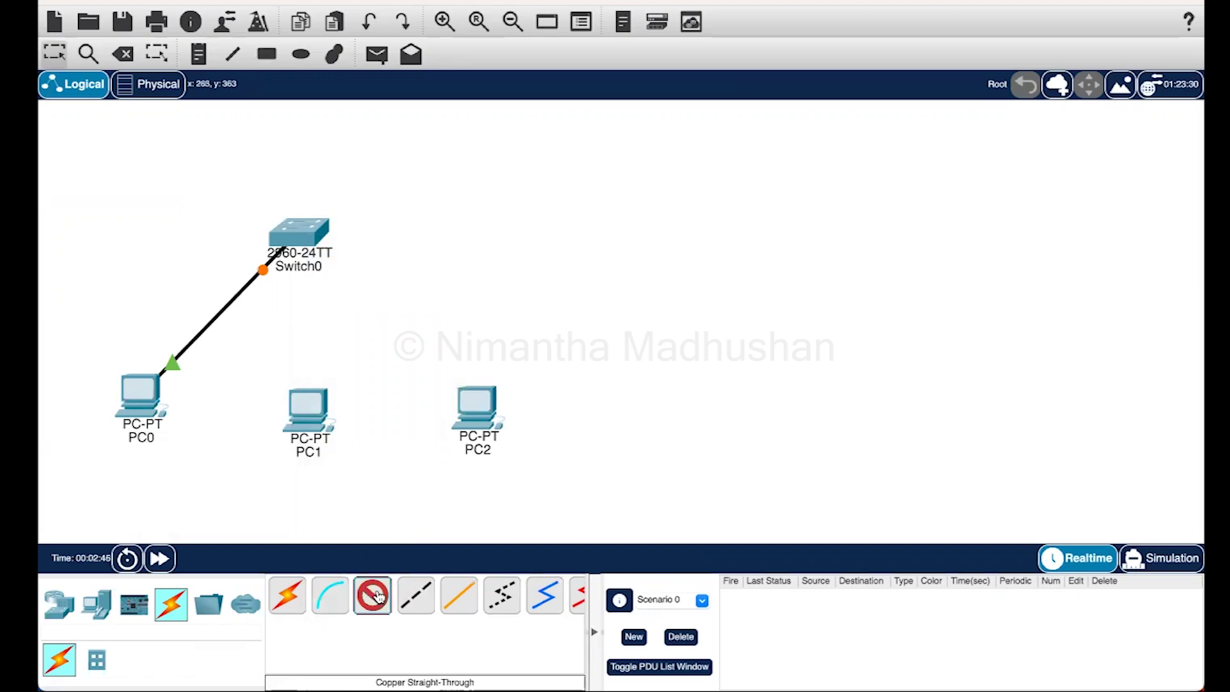
left_click(309, 405)
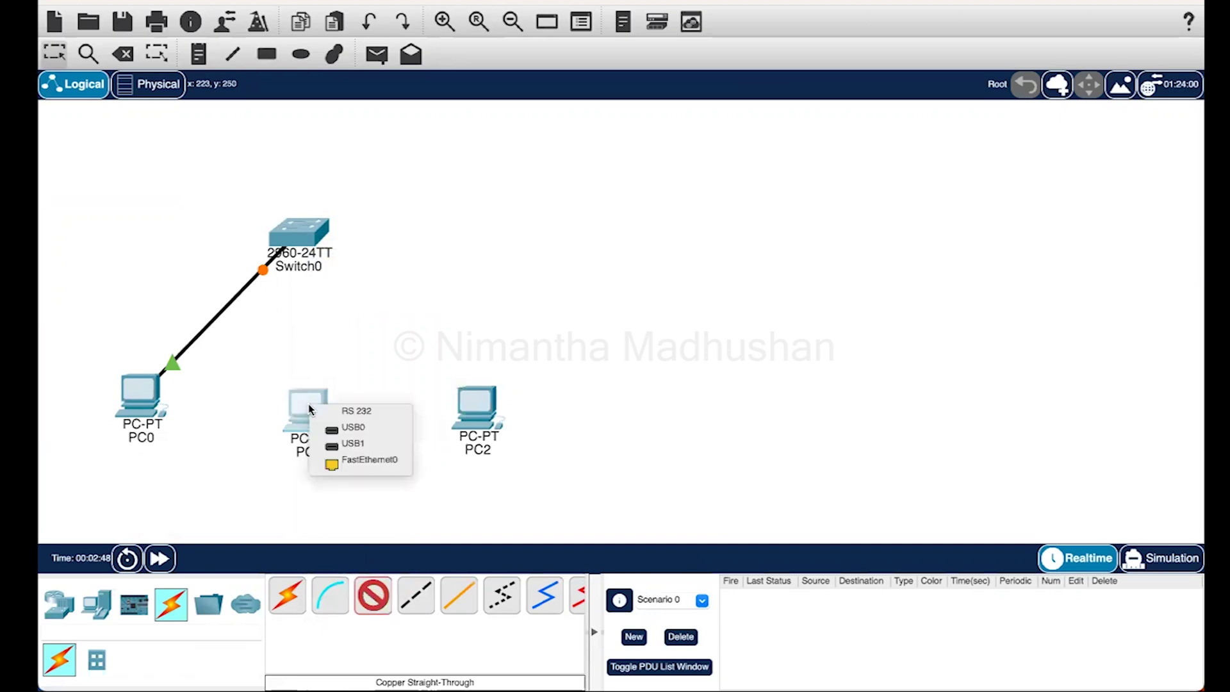
left_click(366, 460)
left_click(304, 237)
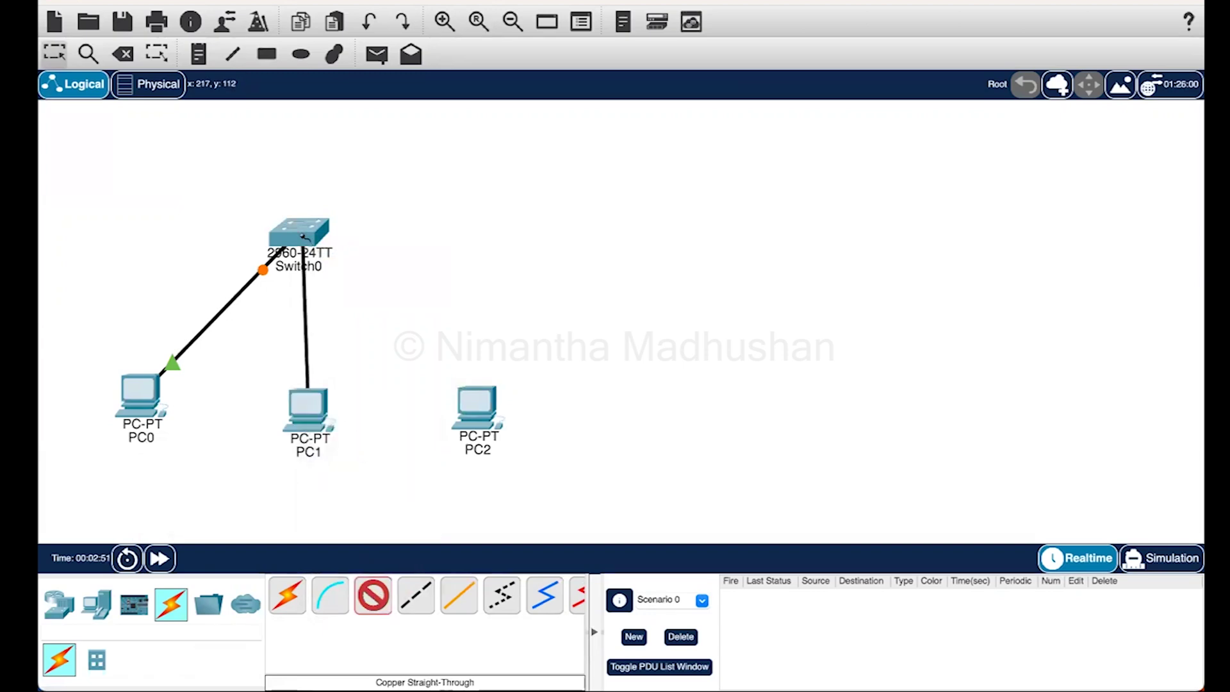
left_click(302, 235)
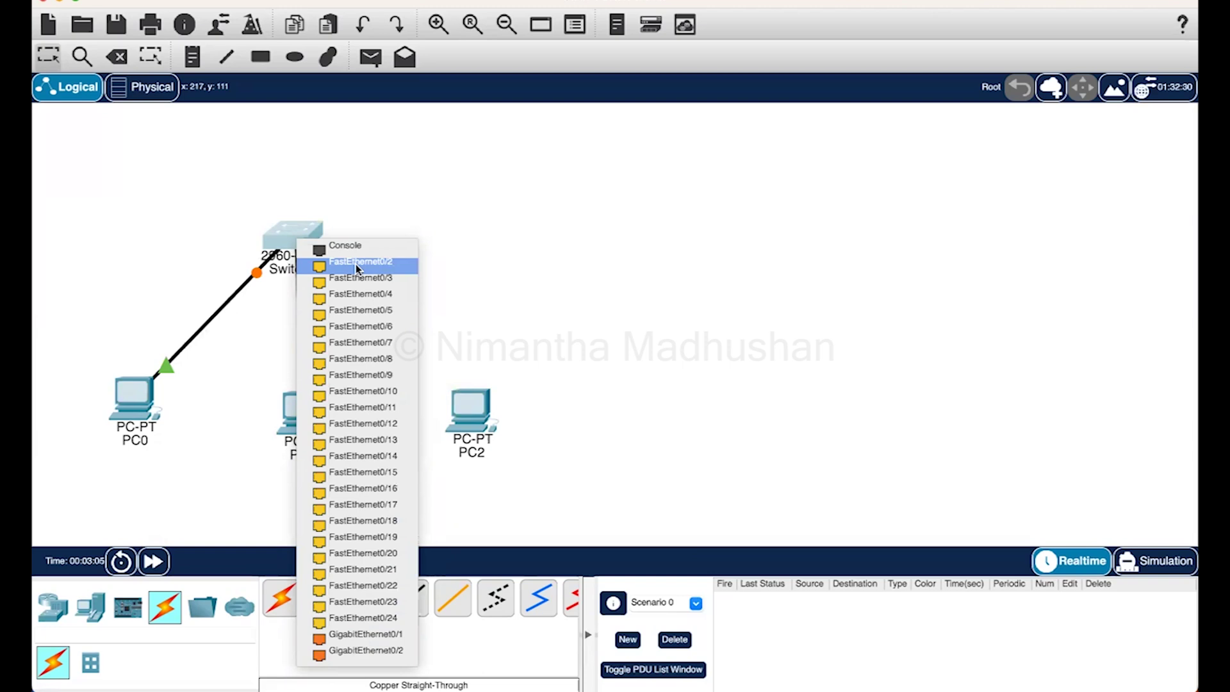
left_click(356, 265)
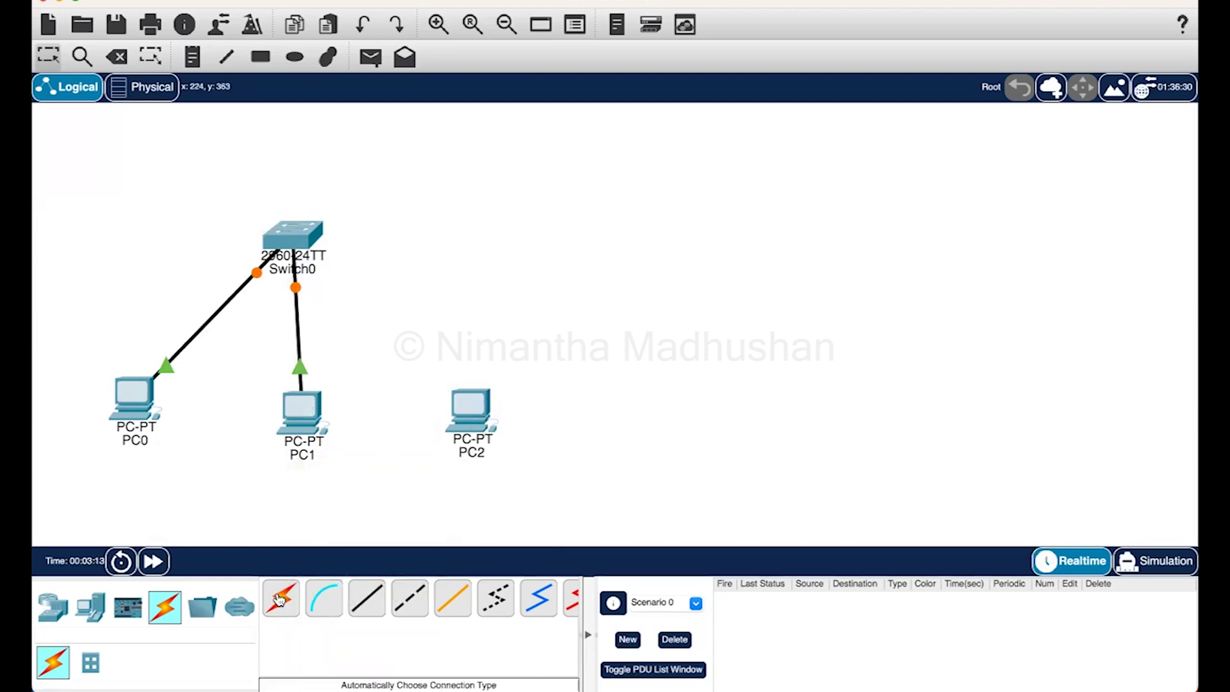
Cable PC2 to Switch0 with the automatic connection-type tool.
left_click(280, 599)
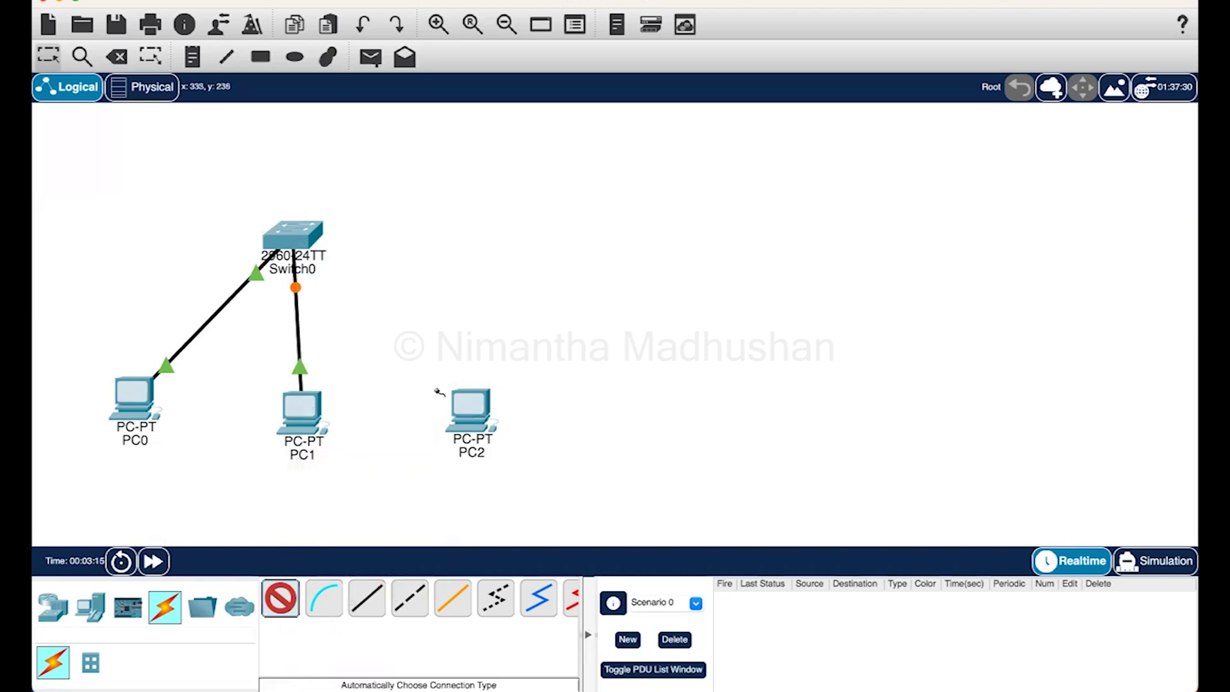
left_click(470, 405)
left_click(321, 241)
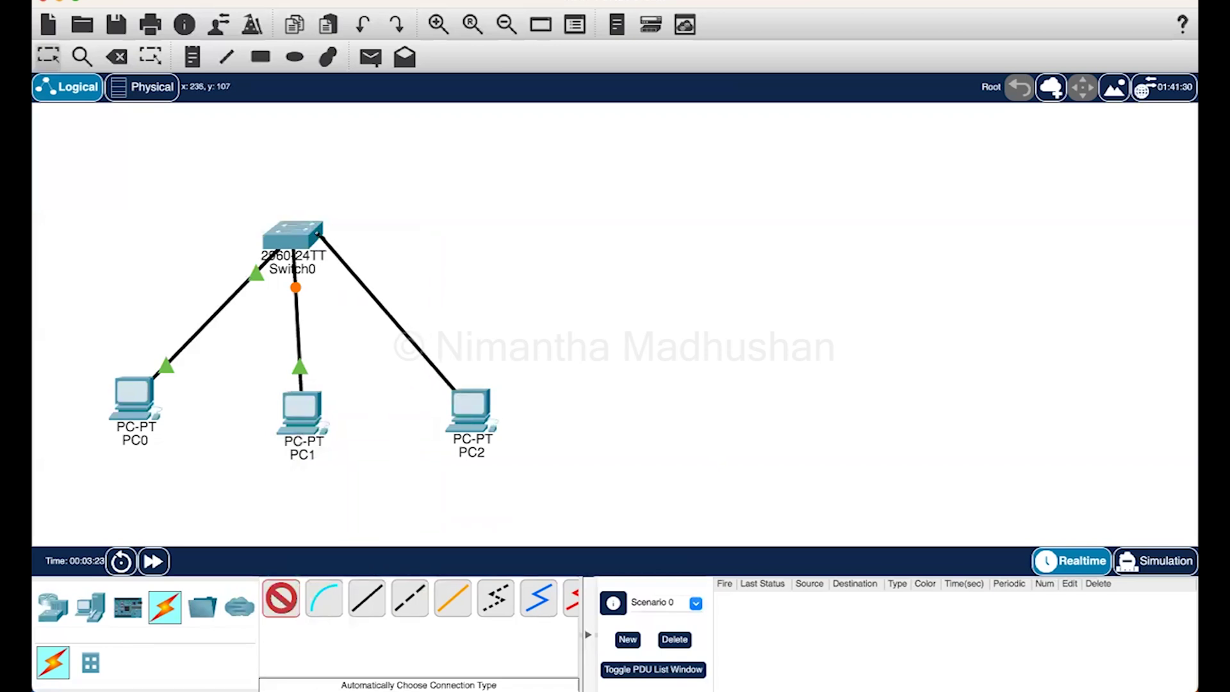
left_click(304, 238)
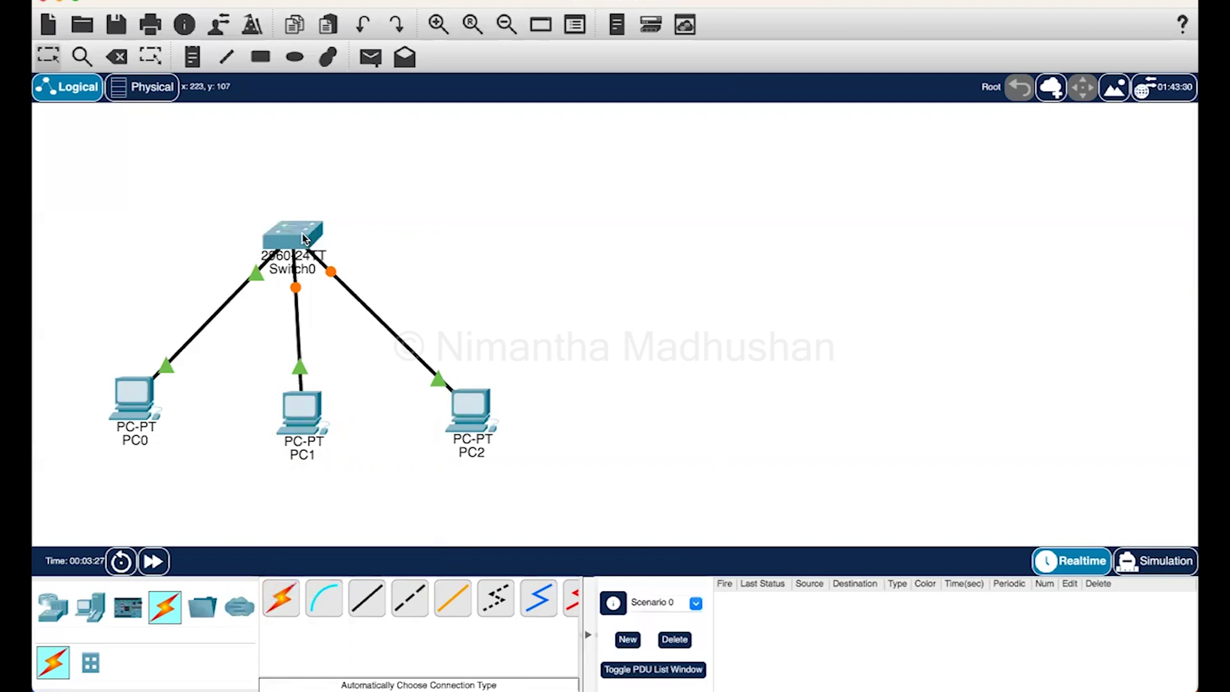
Change PC0's label to 'PC 1: 192.168.0.1'.
left_click(136, 442)
key("BackSpace")
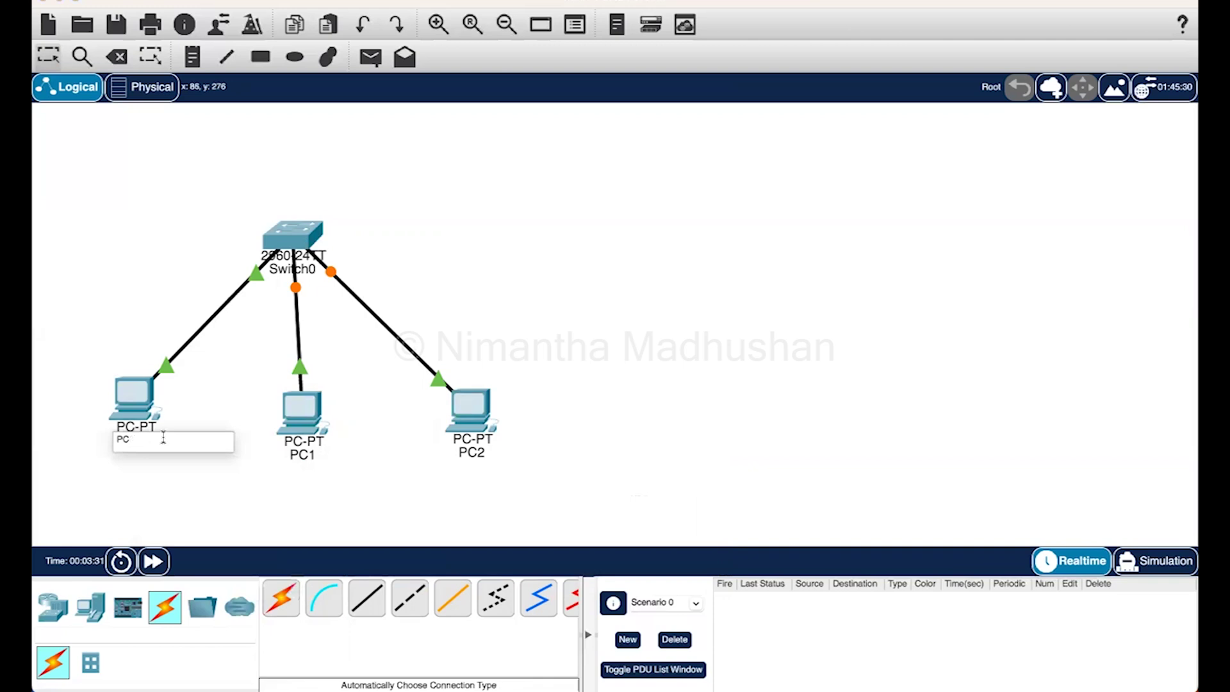
type("1: 192.")
type("168.0.")
type("1")
left_click(200, 502)
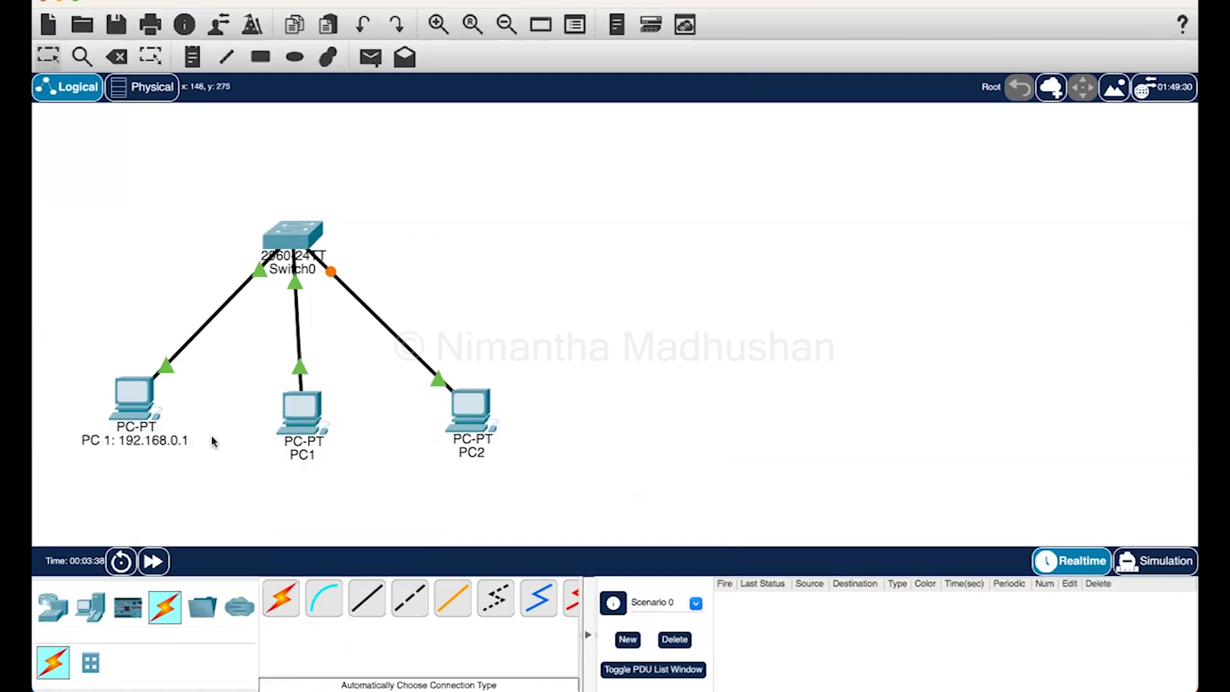
Assign PC 1 static IP 192.168.0.1 with subnet mask 255.255.255.0.
left_click(136, 397)
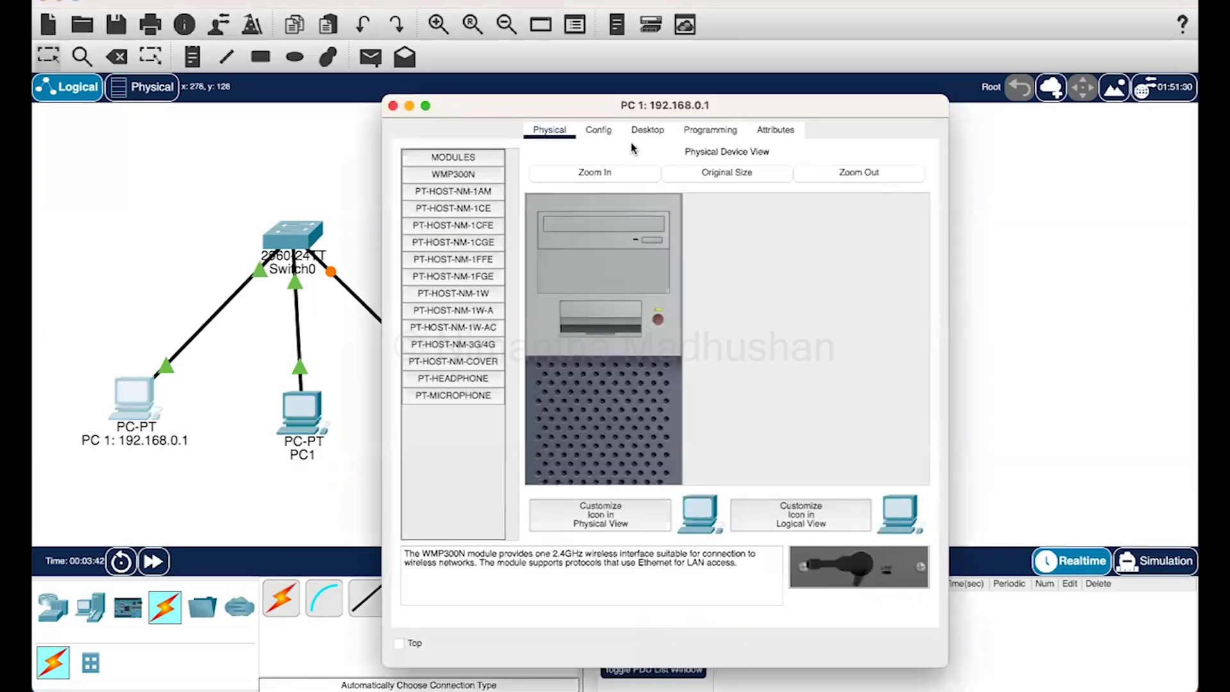
left_click(645, 131)
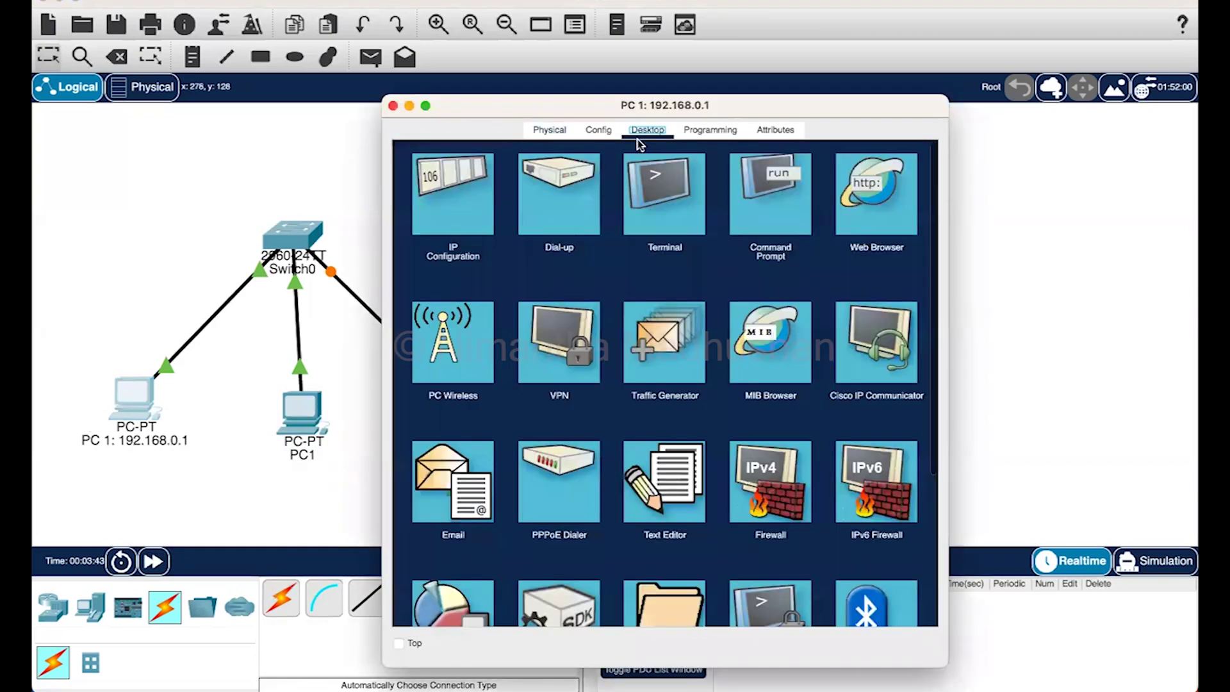
left_click(474, 182)
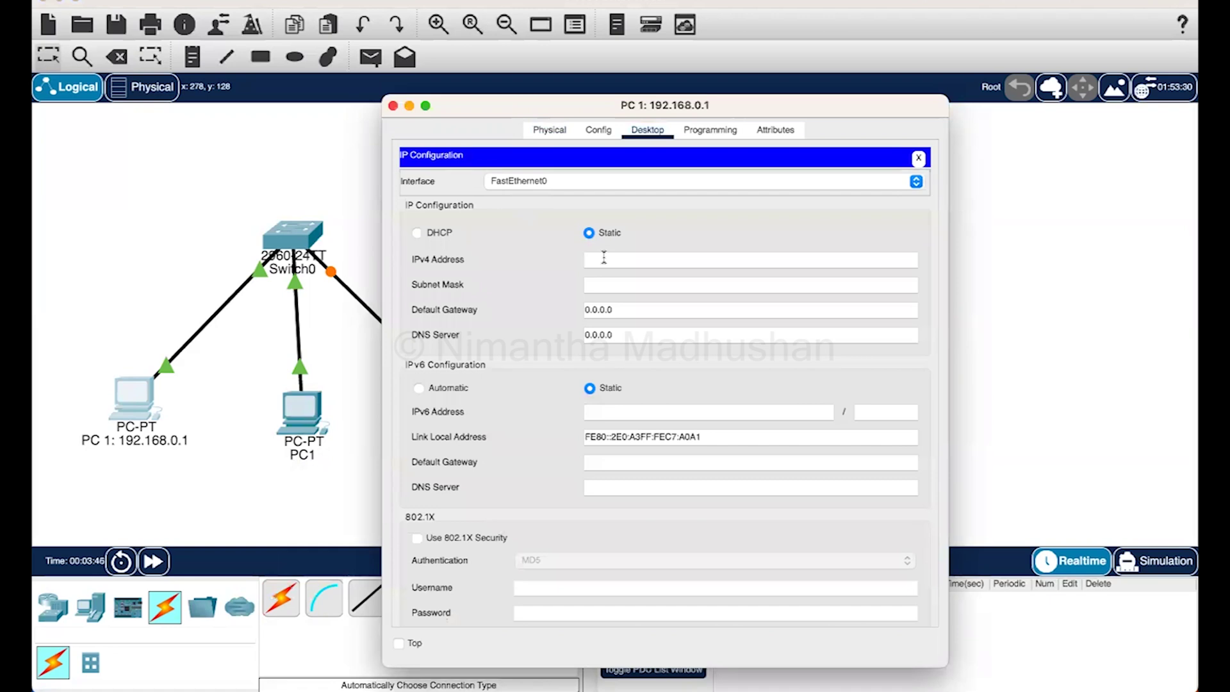
left_click(604, 258)
type("9")
type("2.168")
type(".0.1")
left_click(659, 282)
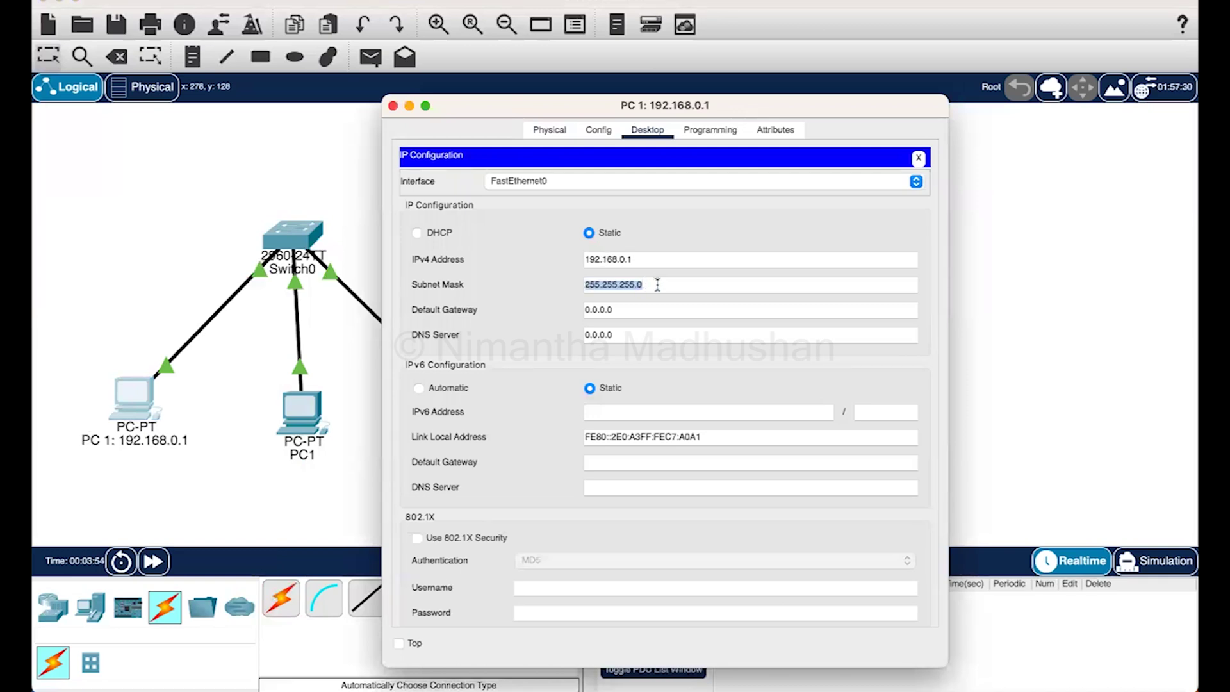
left_click(392, 105)
left_click(307, 409)
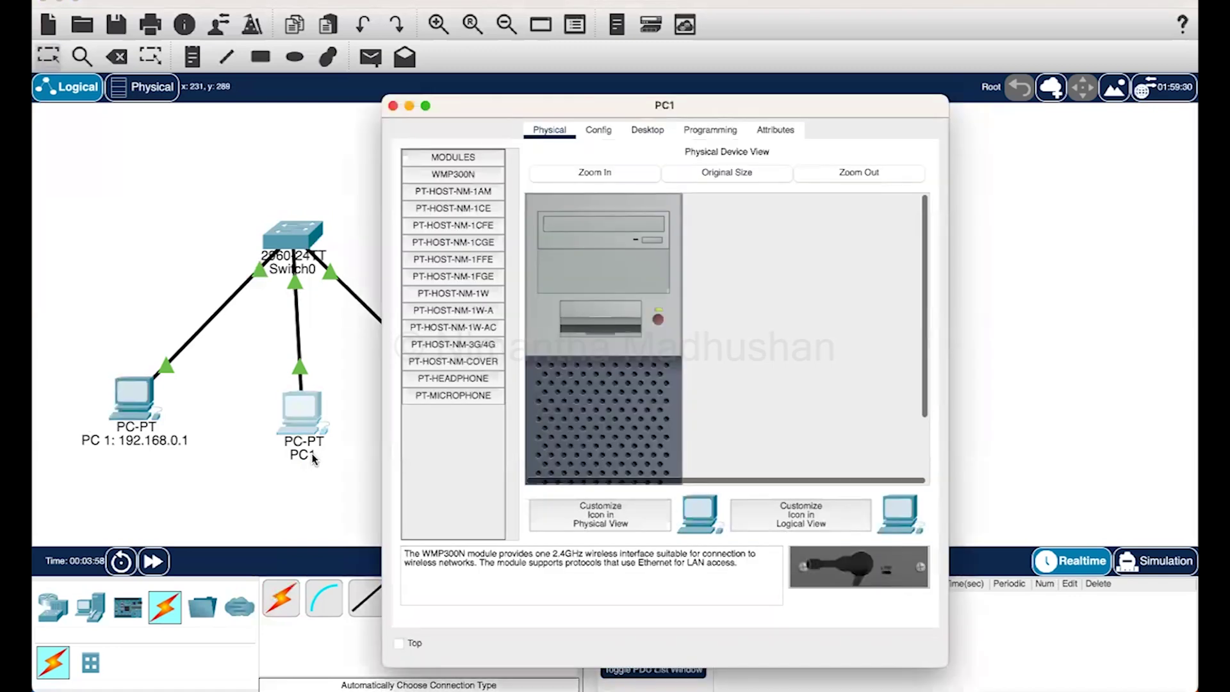
Assign PC1 static IP 192.168.0.2 with subnet mask 255.255.255.0.
left_click(649, 130)
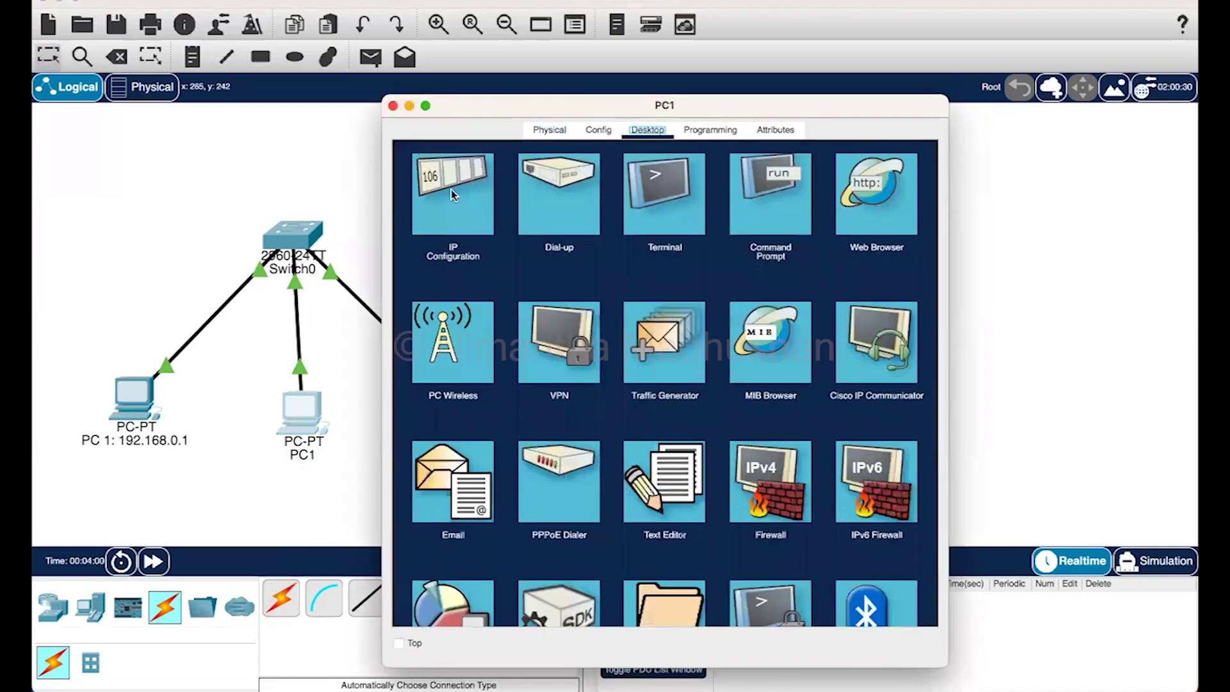
left_click(450, 189)
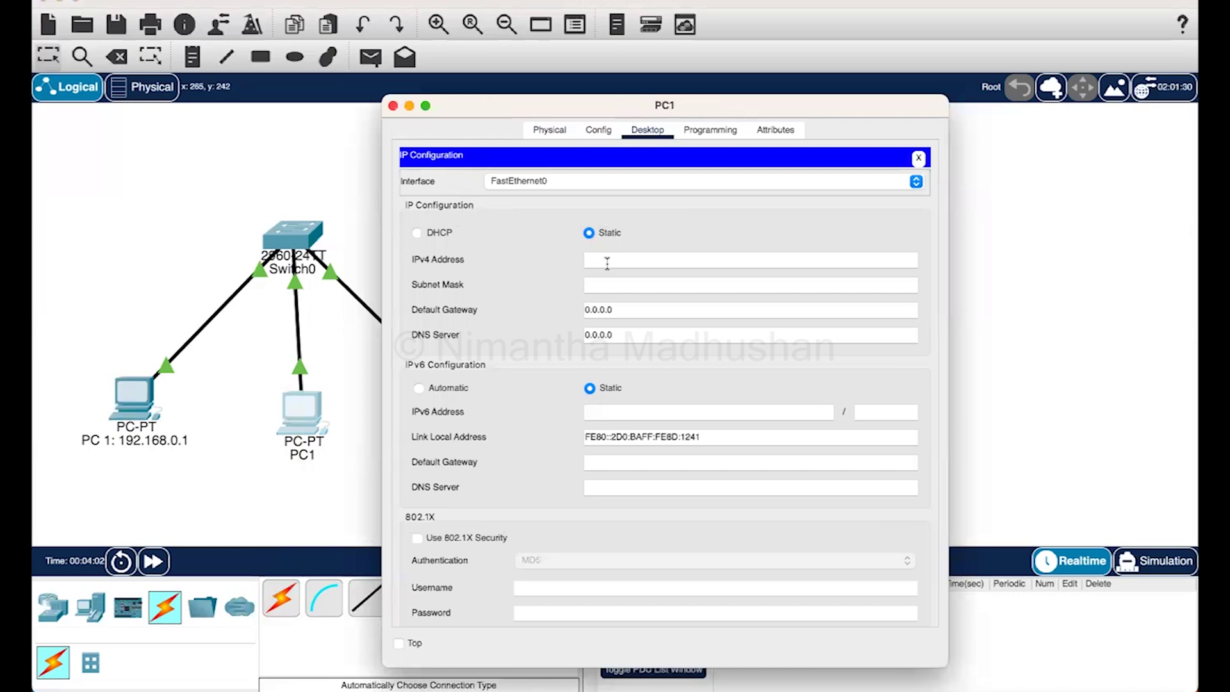
left_click(607, 263)
type("192.168.0.2")
left_click(640, 282)
left_click(393, 105)
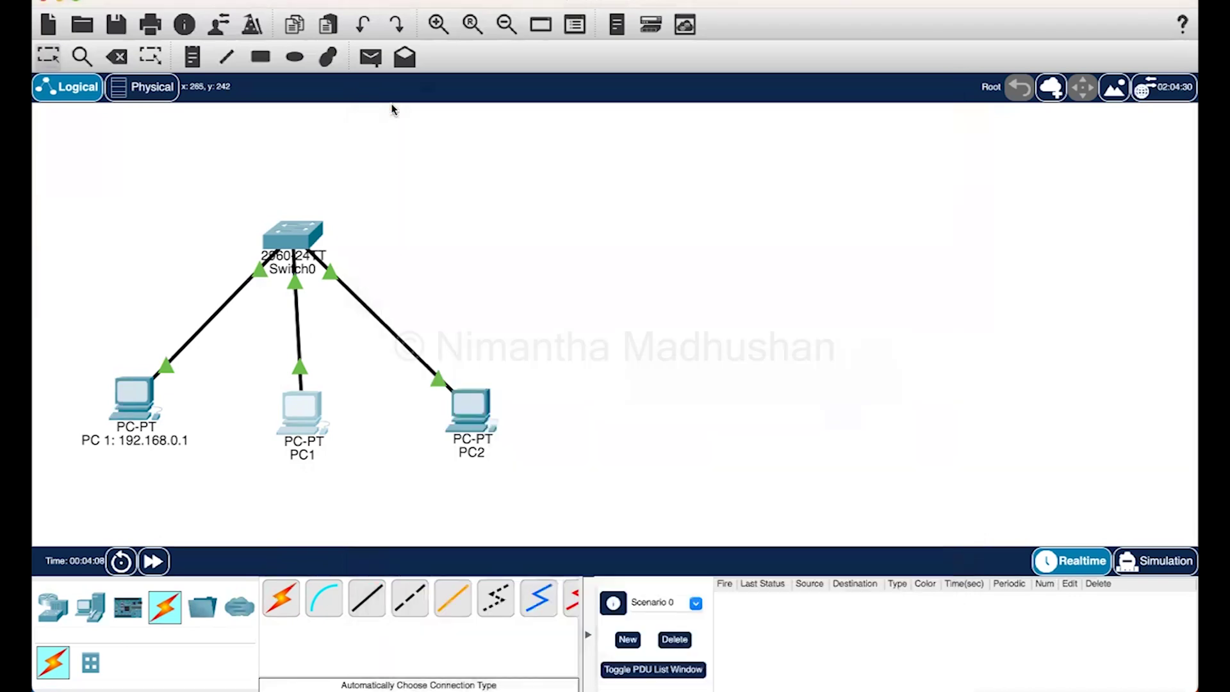
Change the middle PC's label from PC1 to 'PC 2: 192.168.0.2'.
left_click(302, 454)
key("BackSpace")
type("2:")
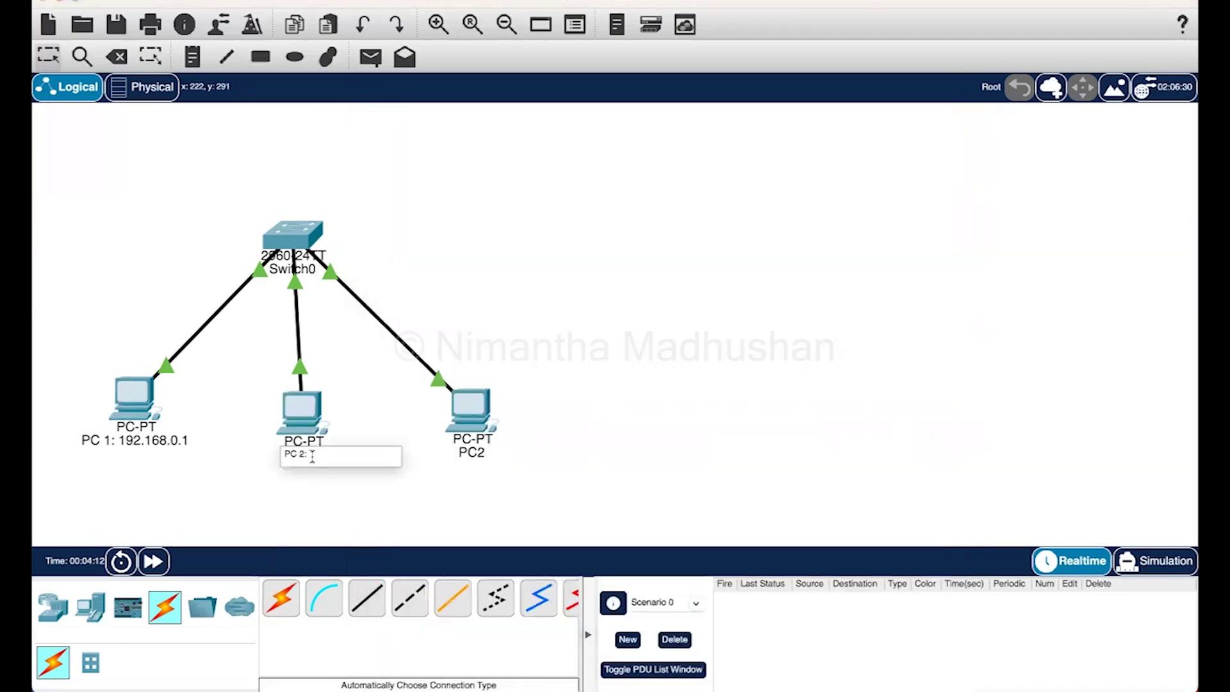
type("192.16")
type("8.0.")
type("2")
left_click(464, 507)
left_click(483, 412)
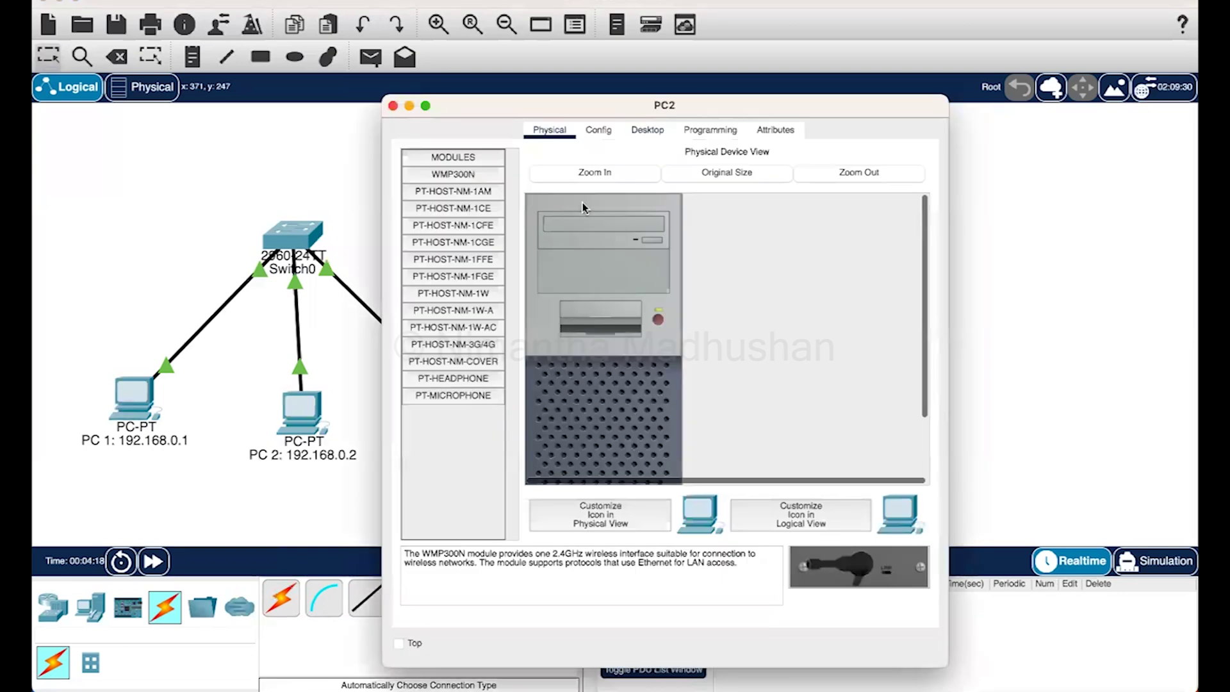
In PC2's IP Configuration, enter 192.168.0.3 with the default mask 255.255.255.0, then close the window.
left_click(651, 131)
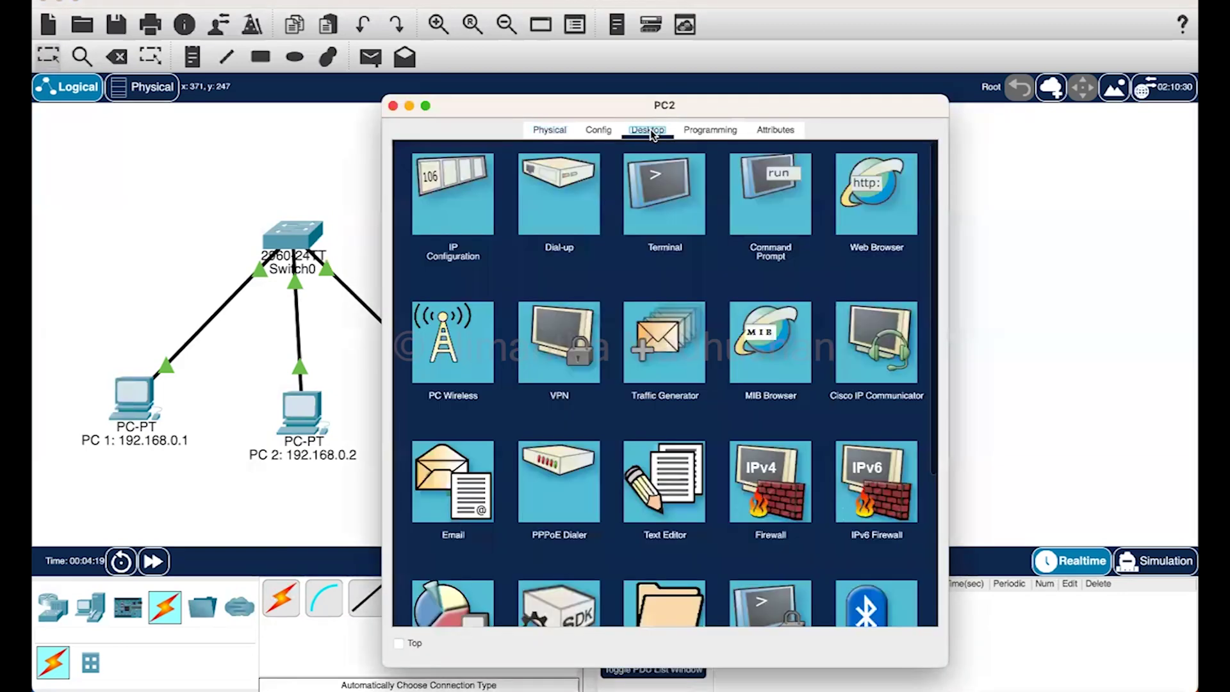
left_click(472, 204)
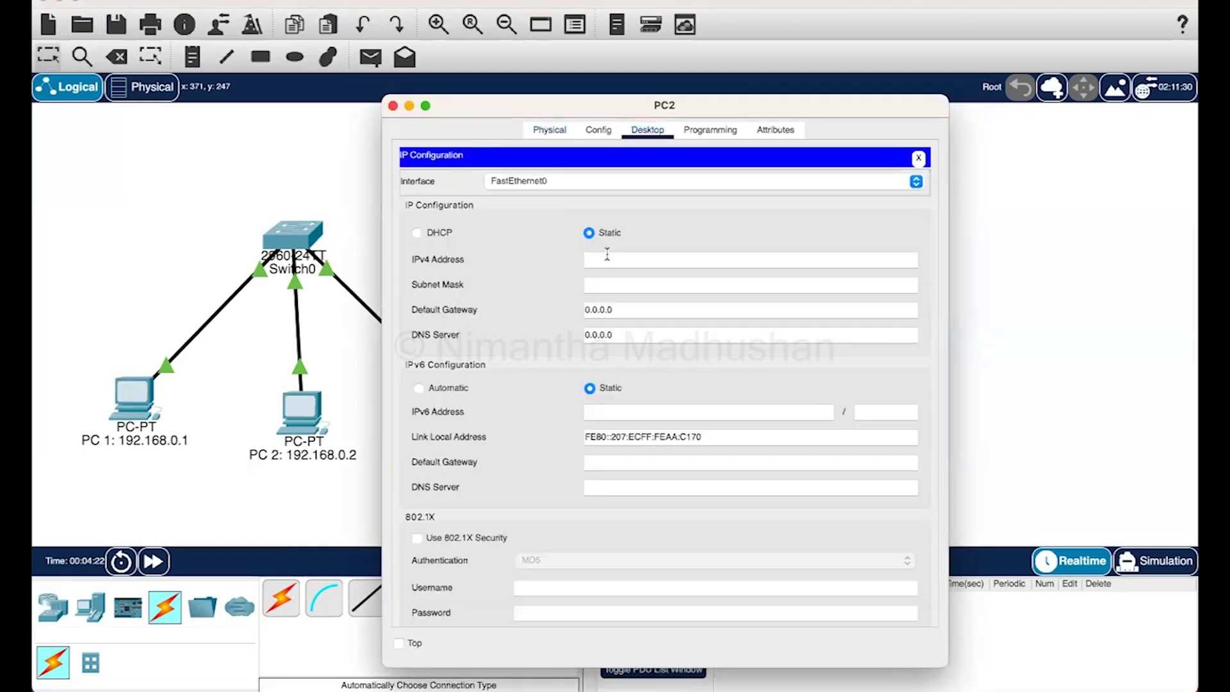
left_click(606, 254)
type("192.168")
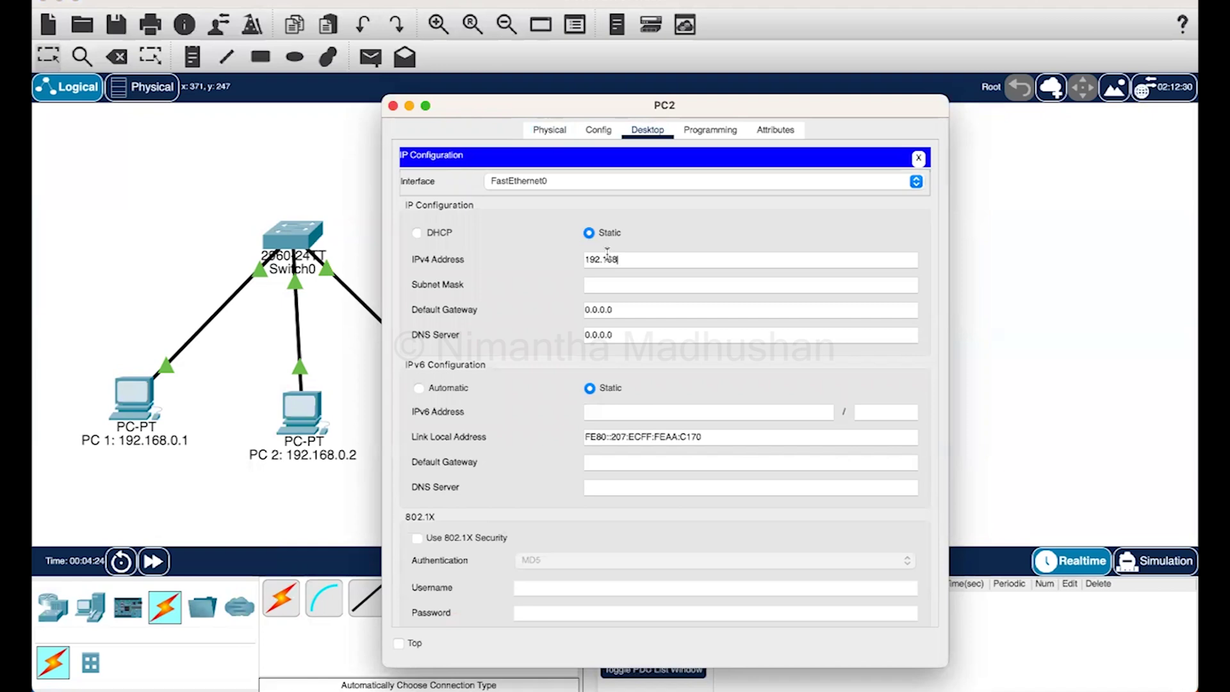
type(".0.3")
left_click(630, 281)
left_click(396, 109)
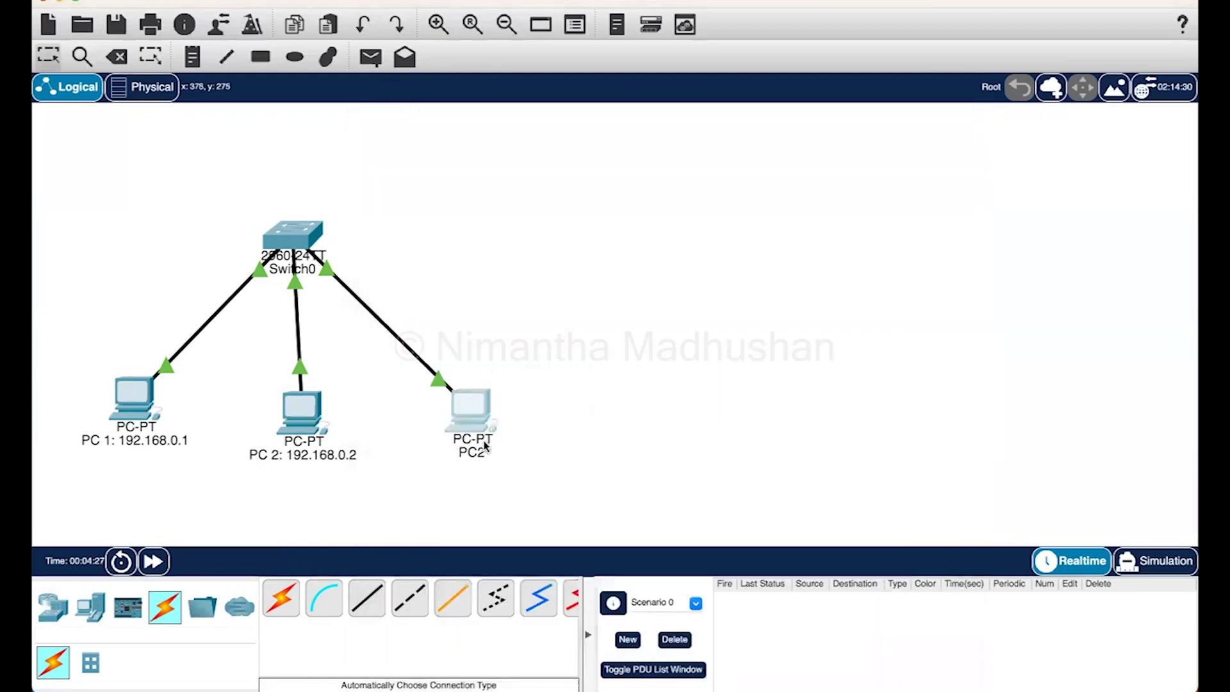
left_click(481, 449)
Finish the label under the right PC so it reads 'PC 3: 192.168.0.3'.
key("BackSpace")
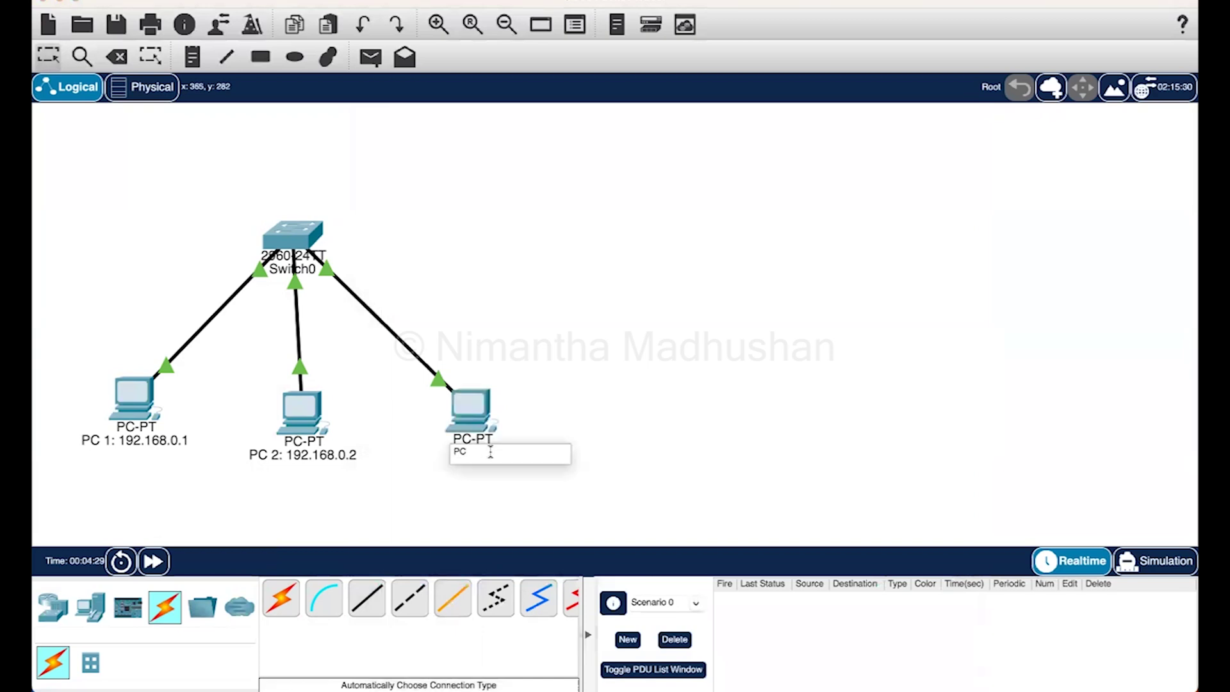
type("3: 19")
type("2.168")
type(".0.3")
key("Return")
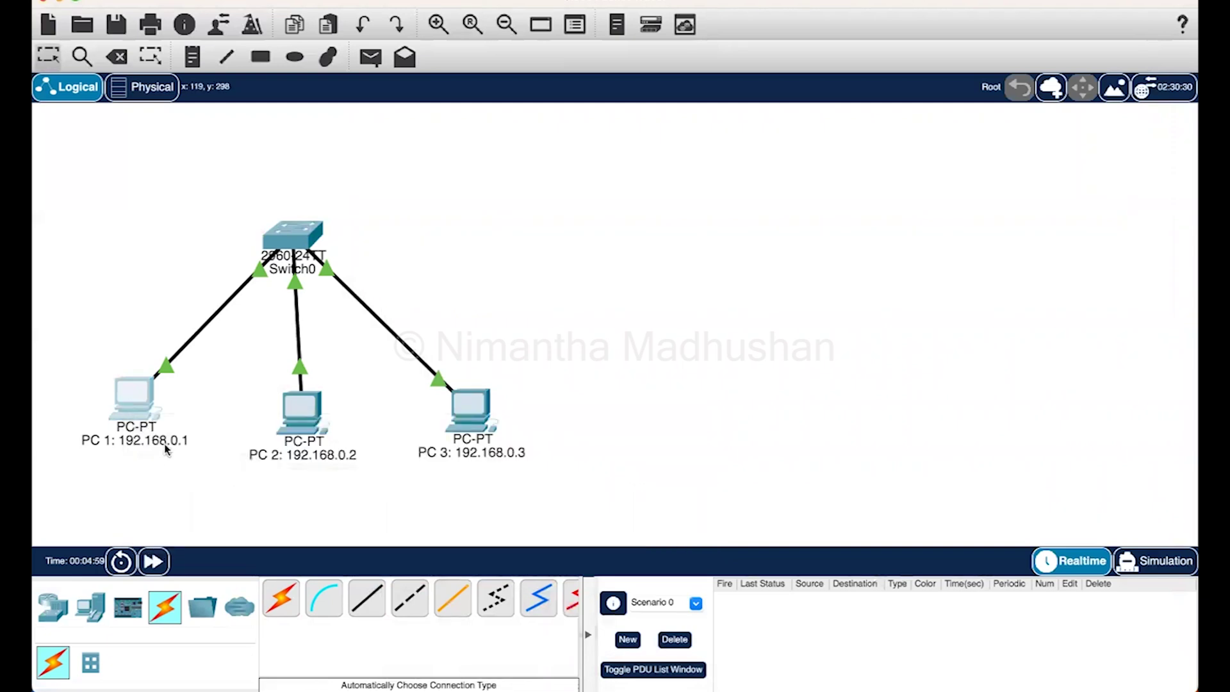
Ping 192.168.0.3 from PC 1's Command Prompt, getting 4 of 4 replies.
left_click(136, 407)
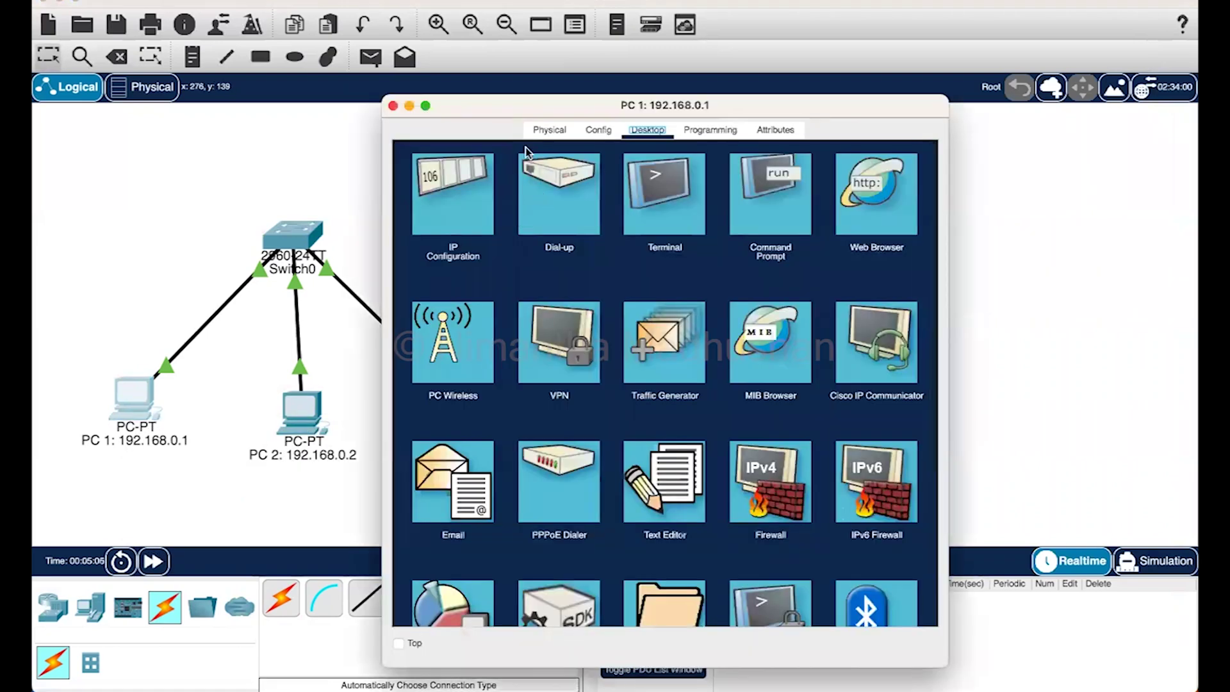
left_click_drag(526, 101, 703, 49)
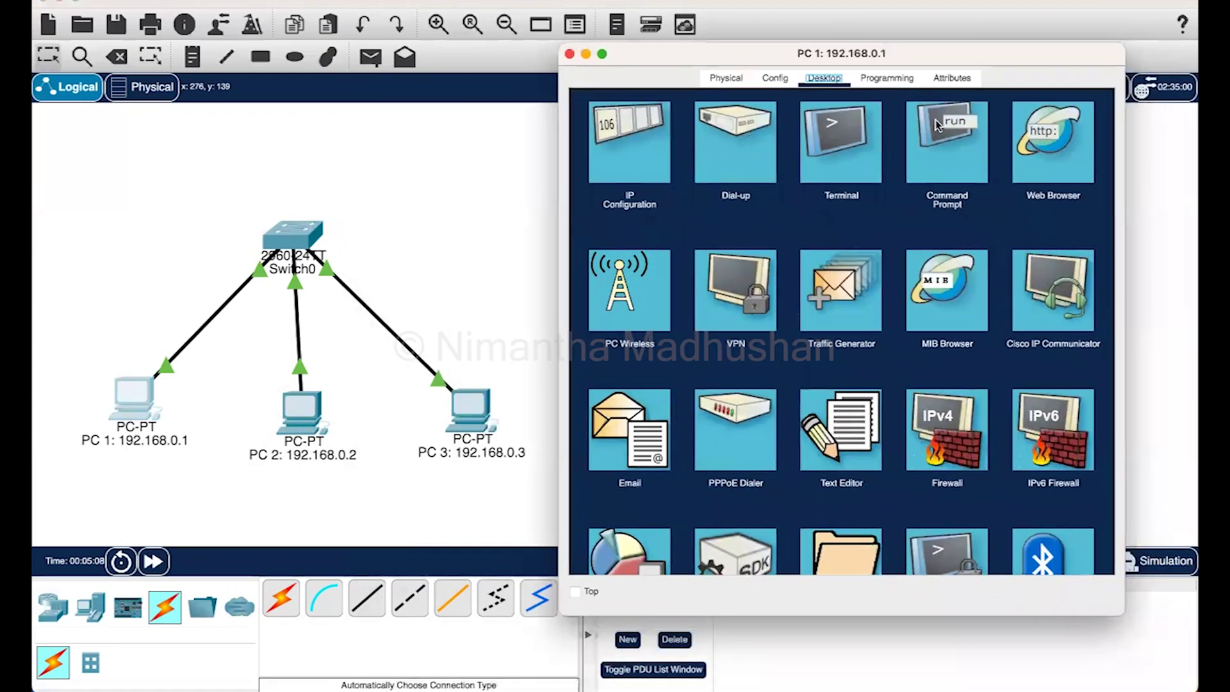
left_click(947, 139)
type("ping ")
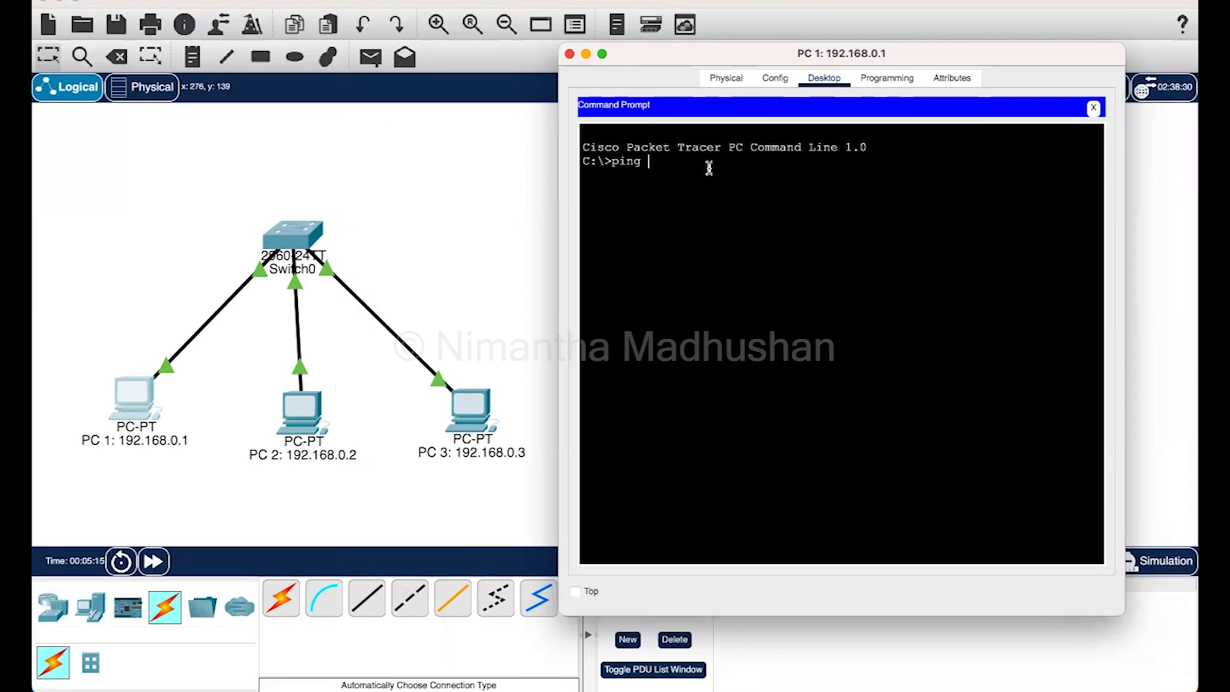
type("192.")
type("168.")
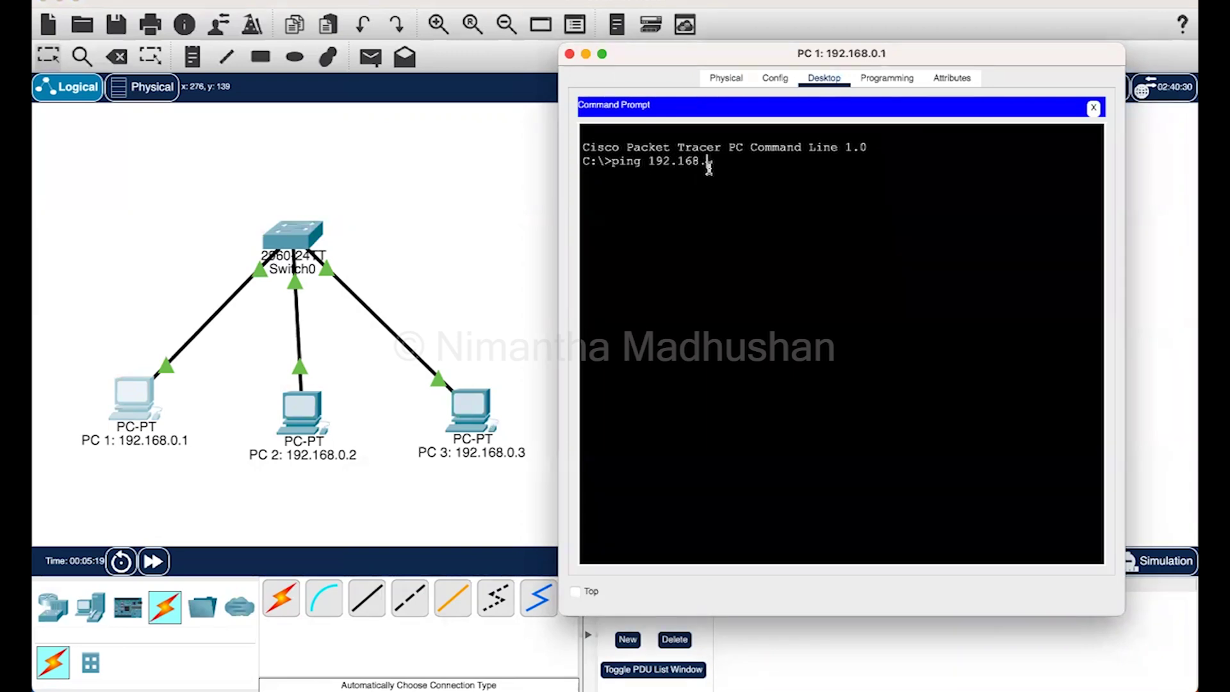
type("0.3")
key("Return")
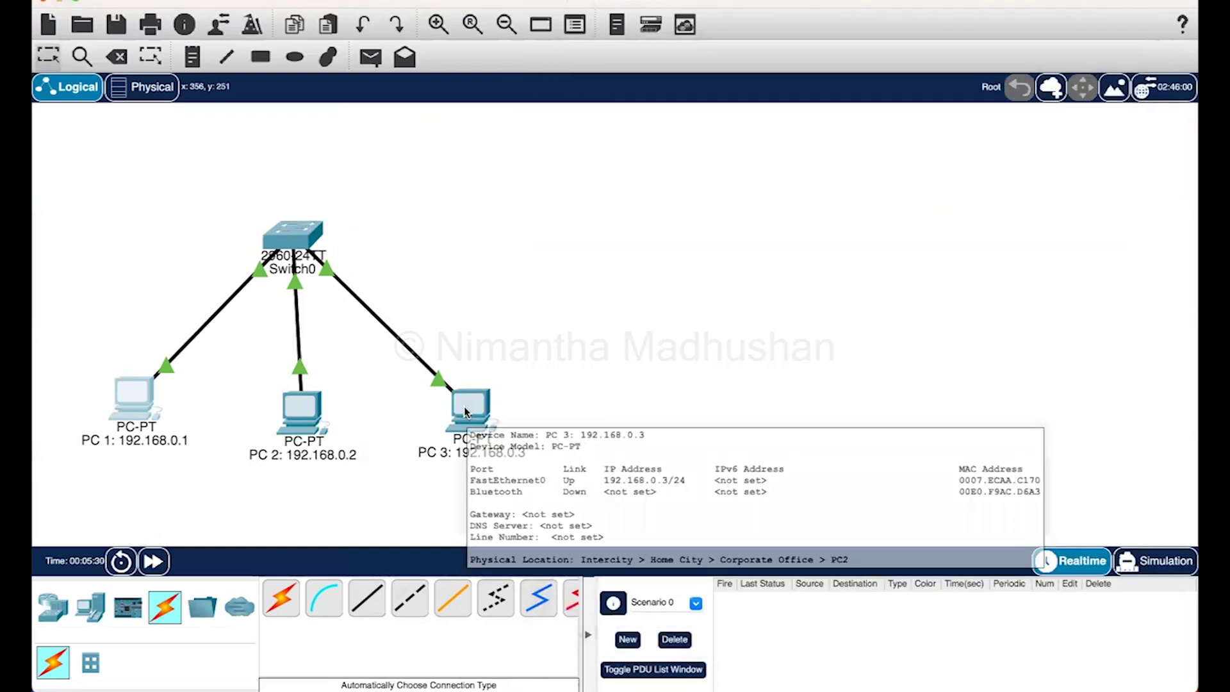
Ping 192.168.0.2 from PC 3's Command Prompt, getting 4 replies with 0% loss.
left_click(466, 411)
left_click_drag(534, 100, 719, 63)
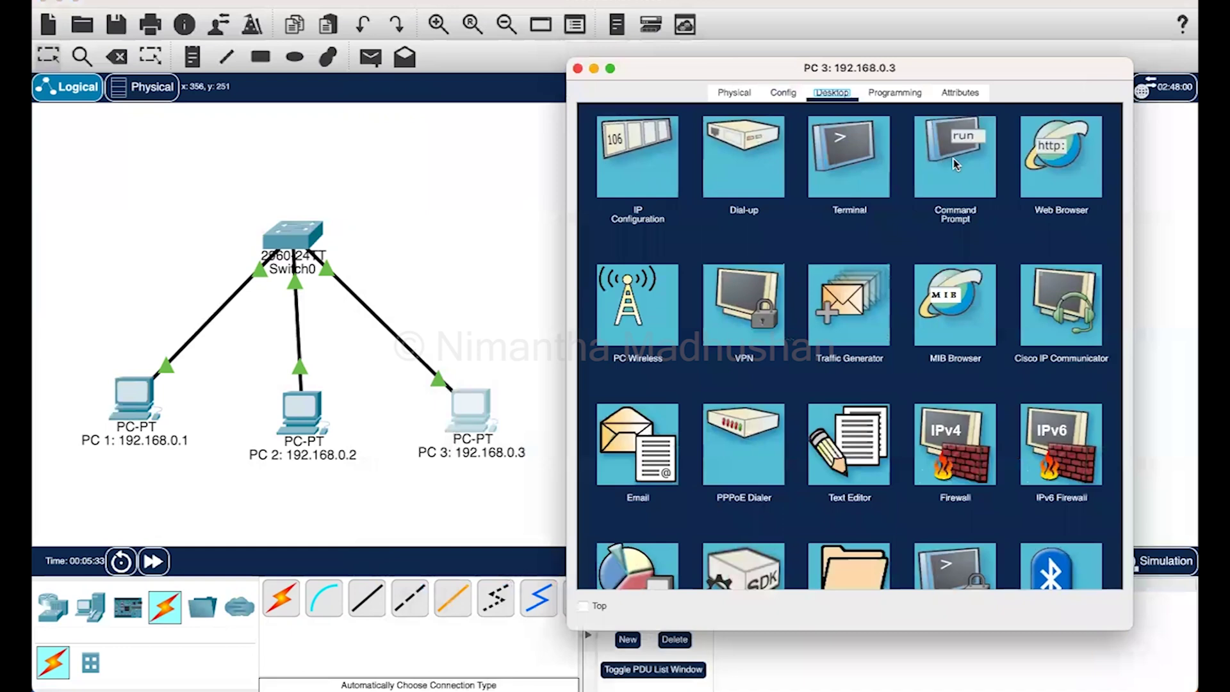
left_click(954, 162)
type("p")
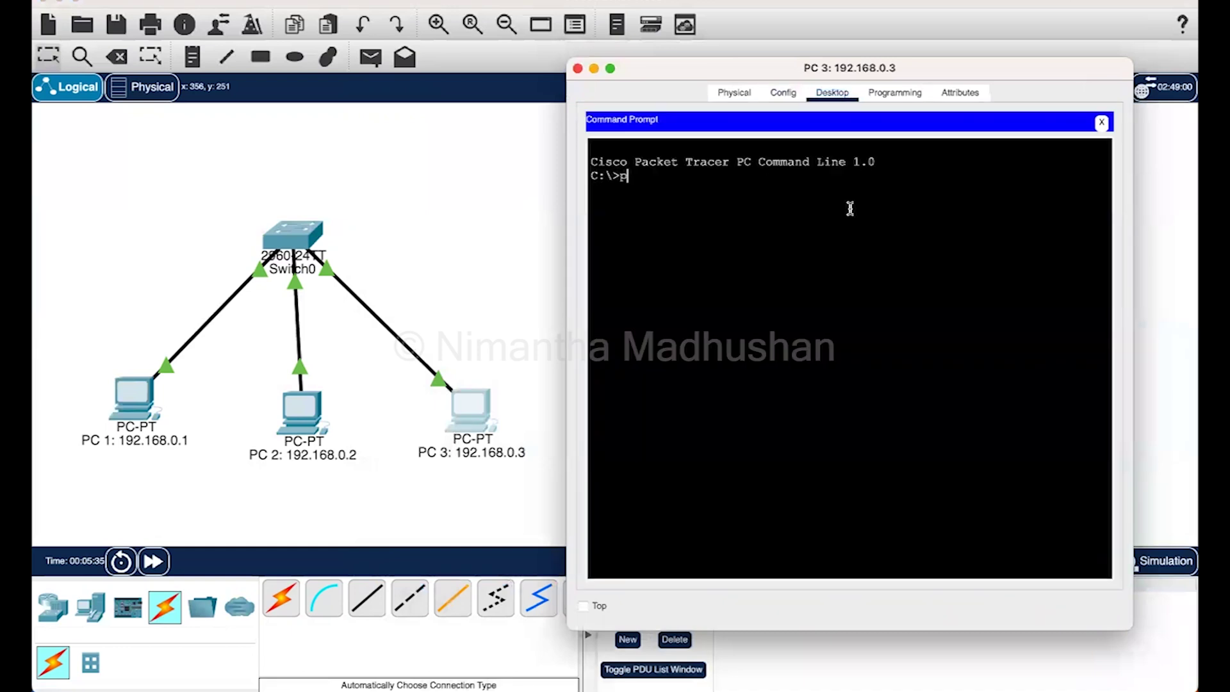
type("ing ")
type("192")
type(".168.")
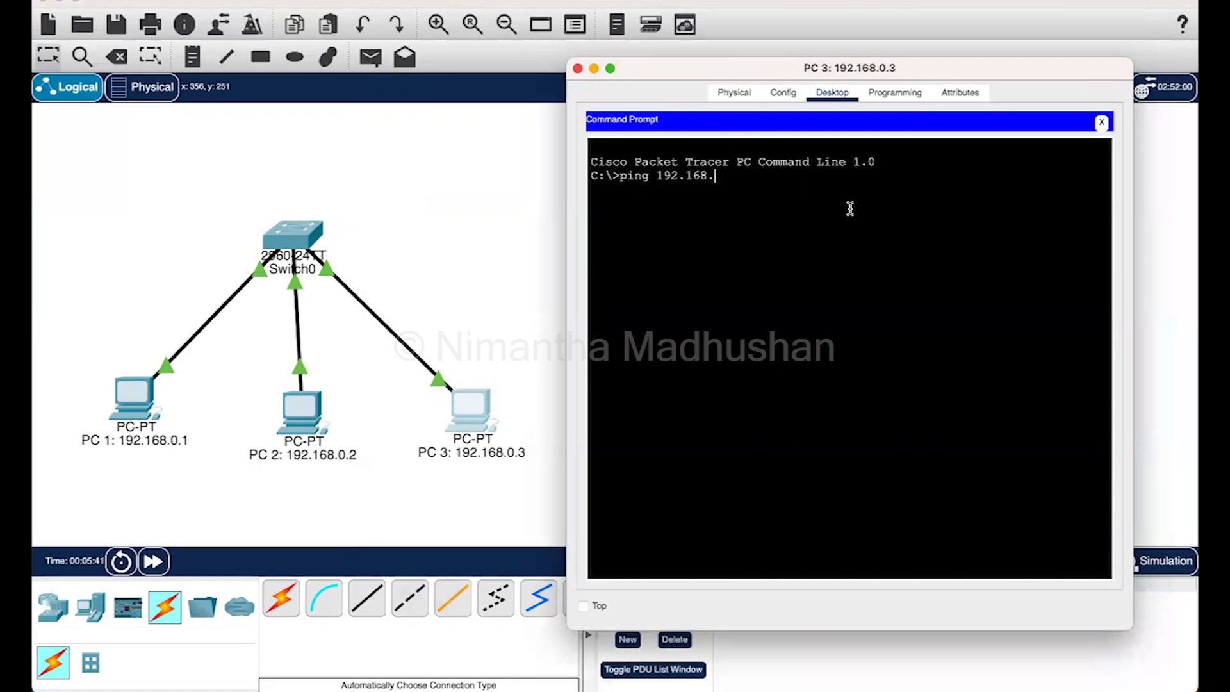
type("0.2")
key("Return")
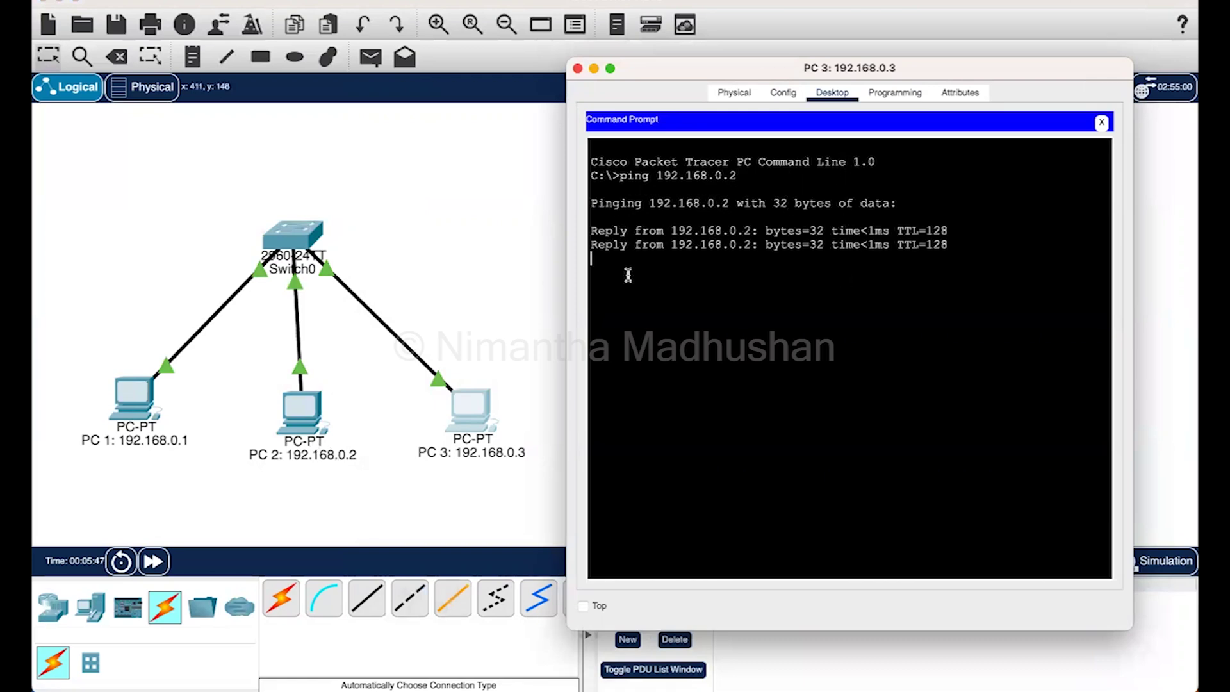
left_click(577, 69)
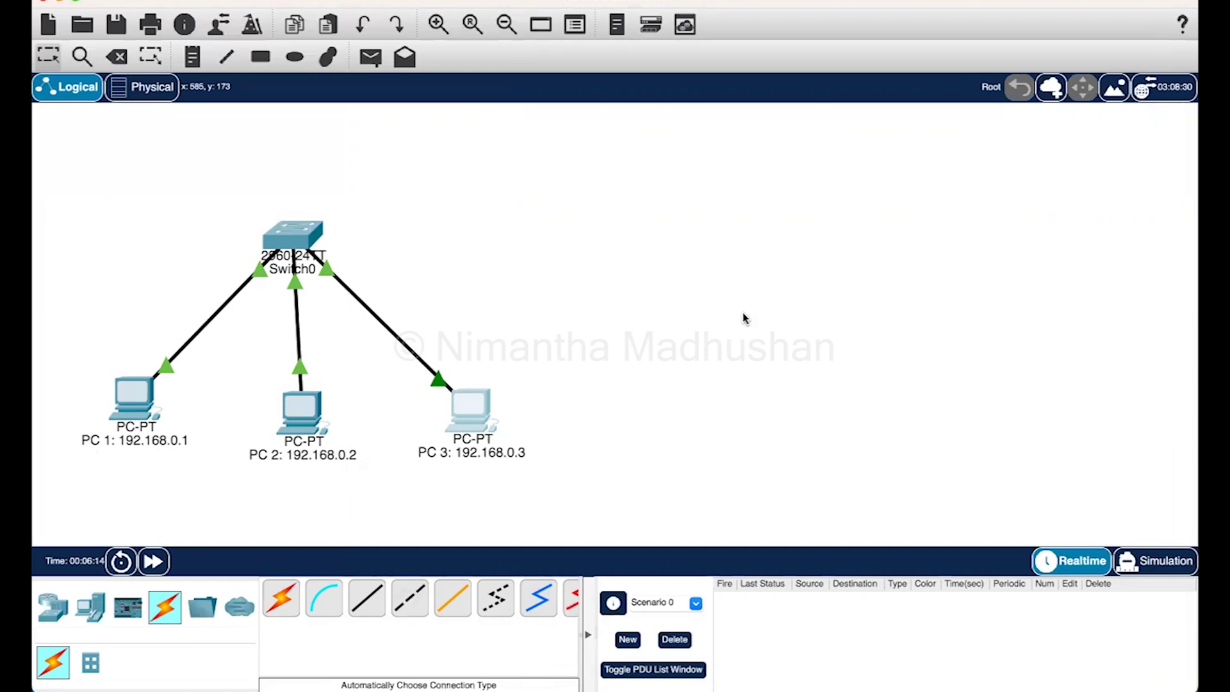
In simulation mode, play a simple PDU from PC 1 to PC 3 until the reply returns.
left_click(1150, 565)
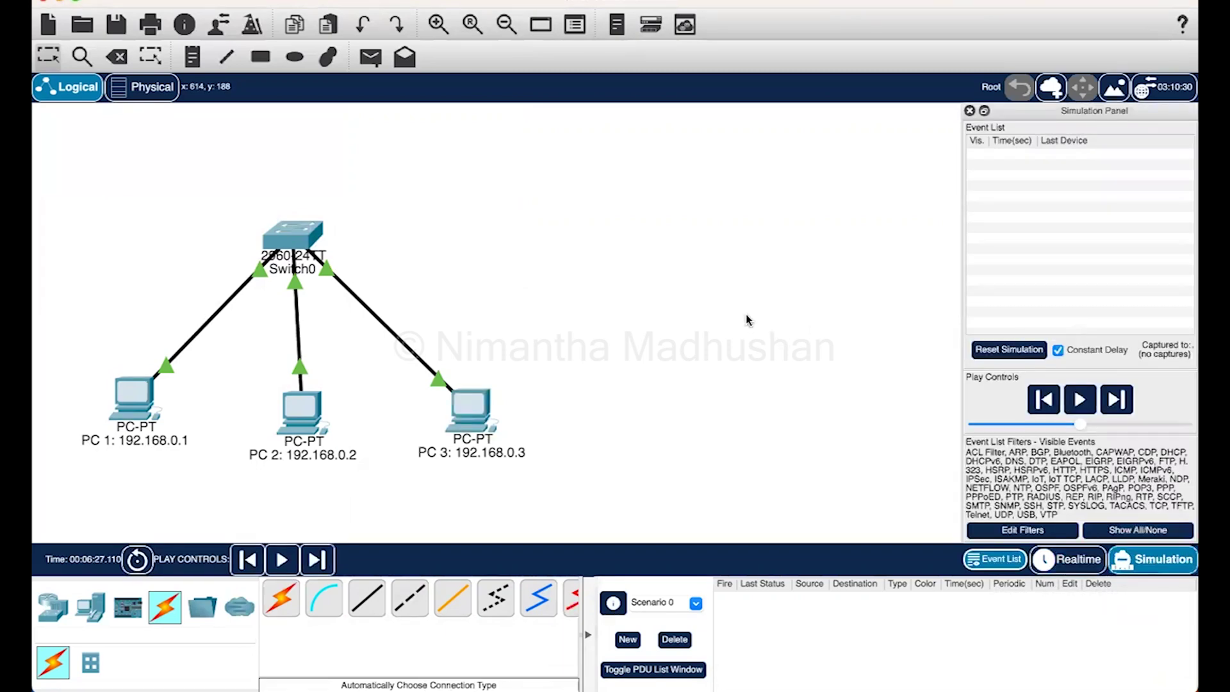
left_click(371, 60)
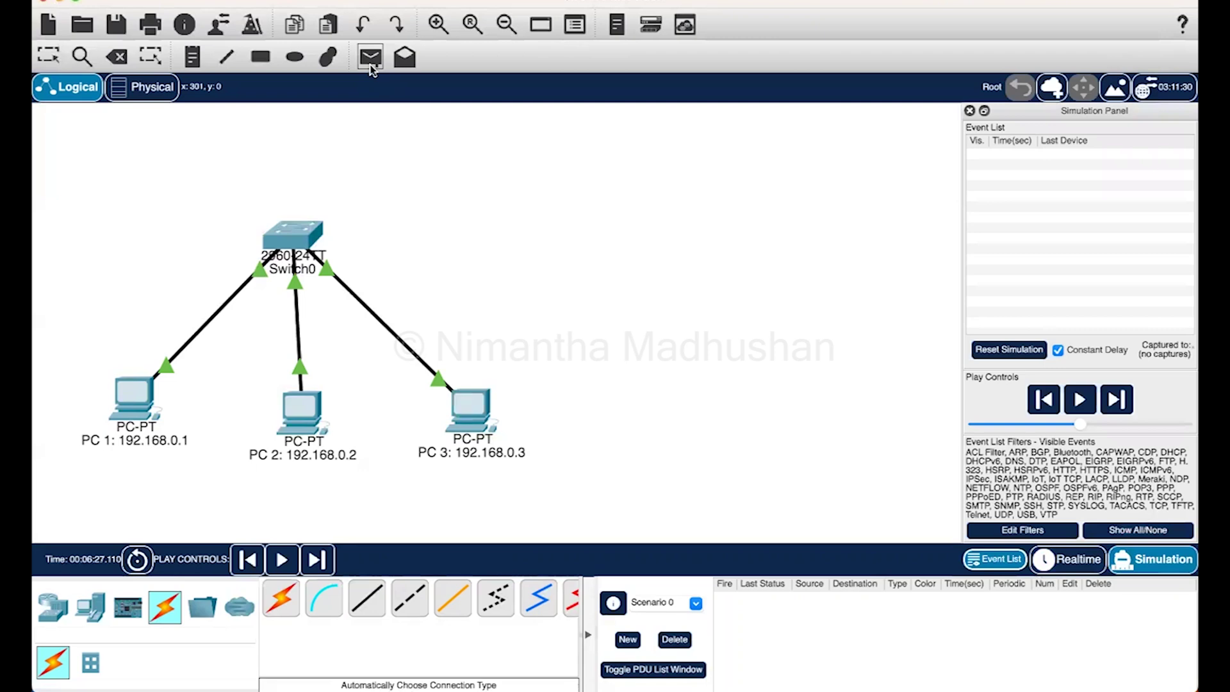
left_click(139, 393)
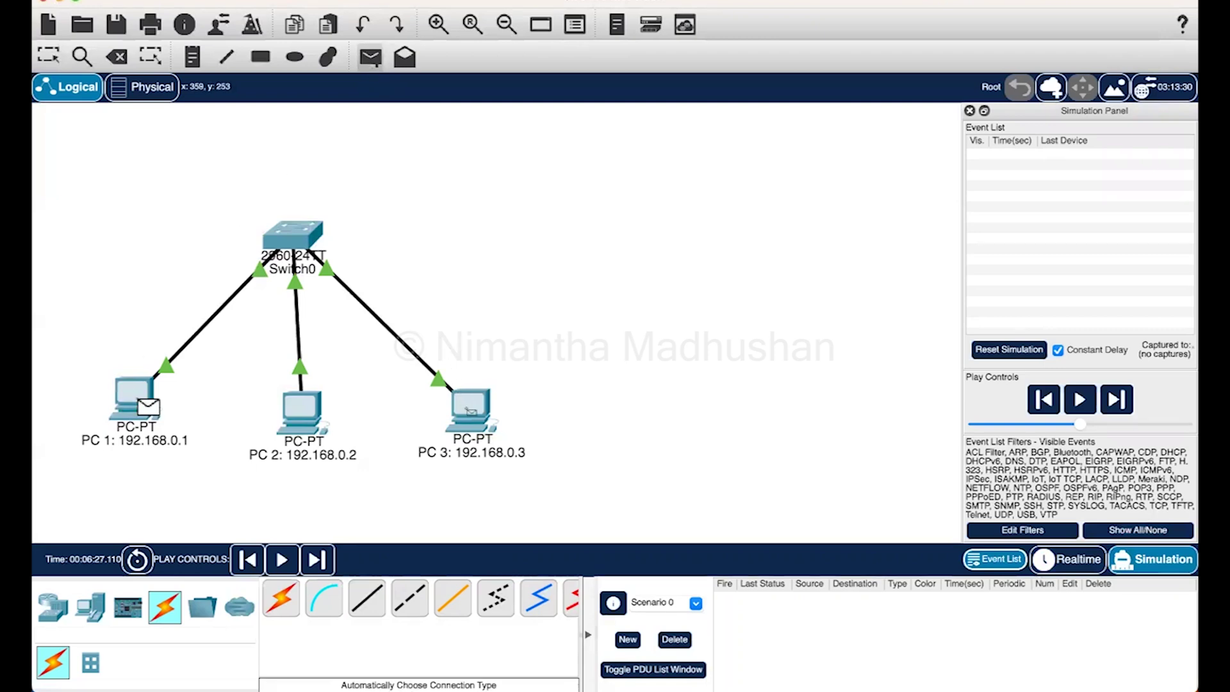
left_click(467, 409)
left_click(1080, 400)
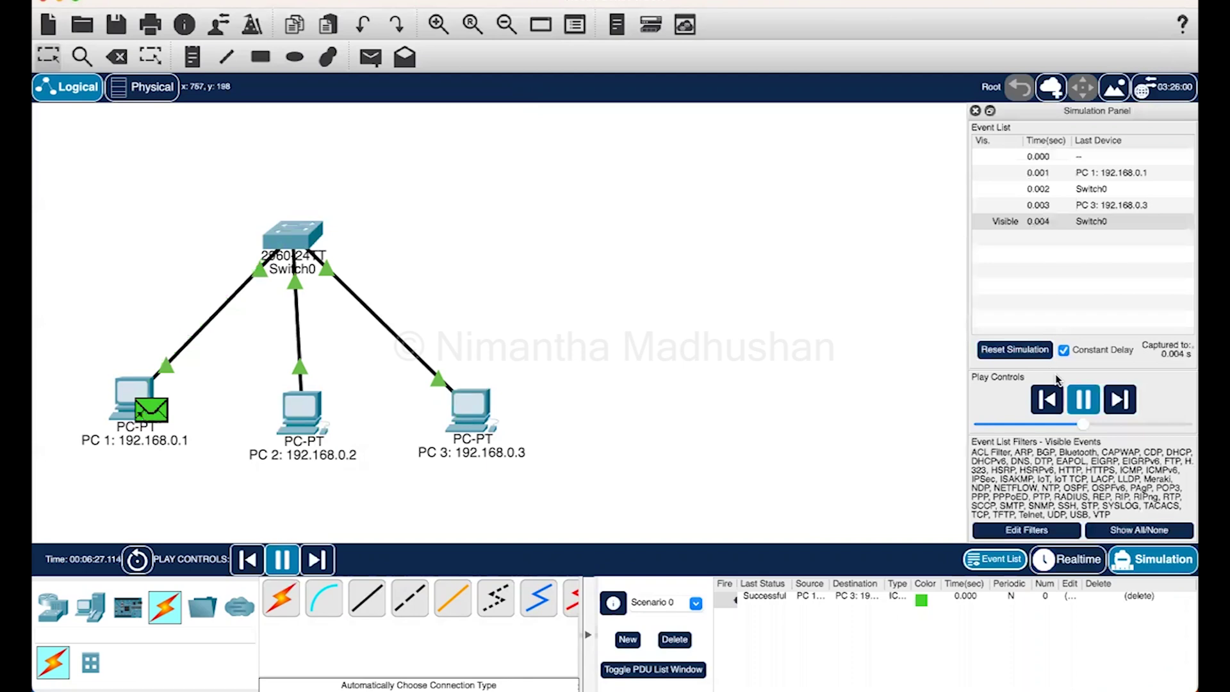
left_click(1084, 408)
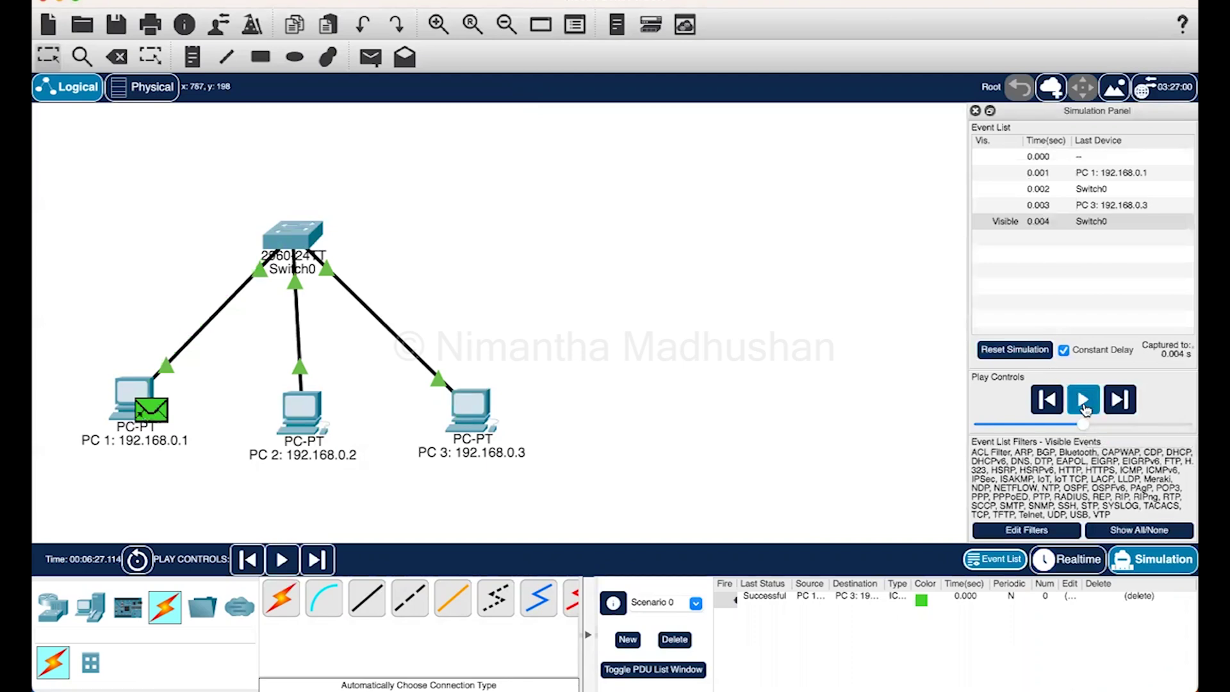